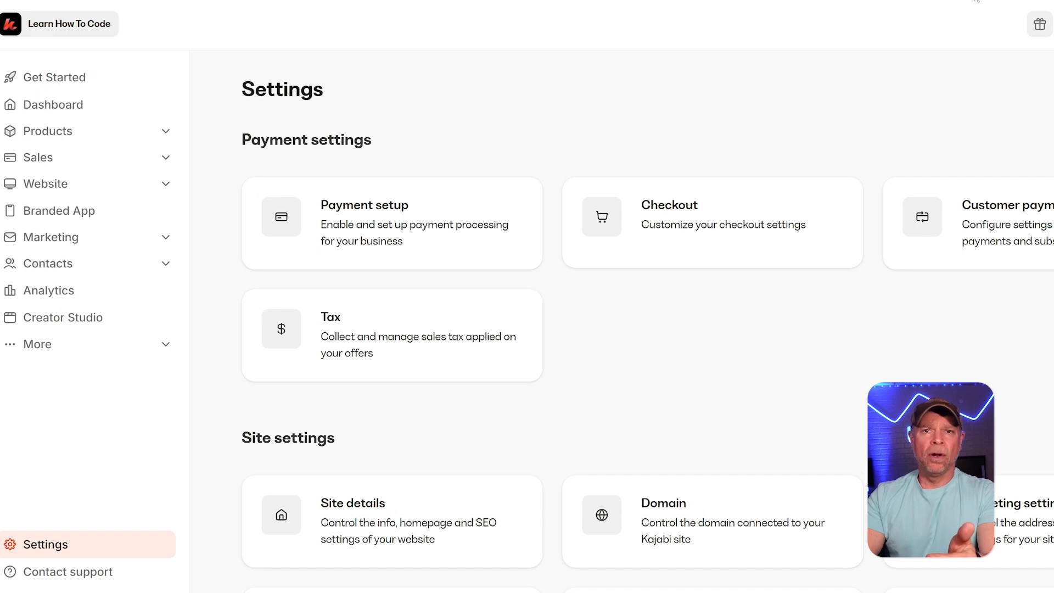
# Open the Site details page from the site settings
pyautogui.scroll(-5, 815, 278)
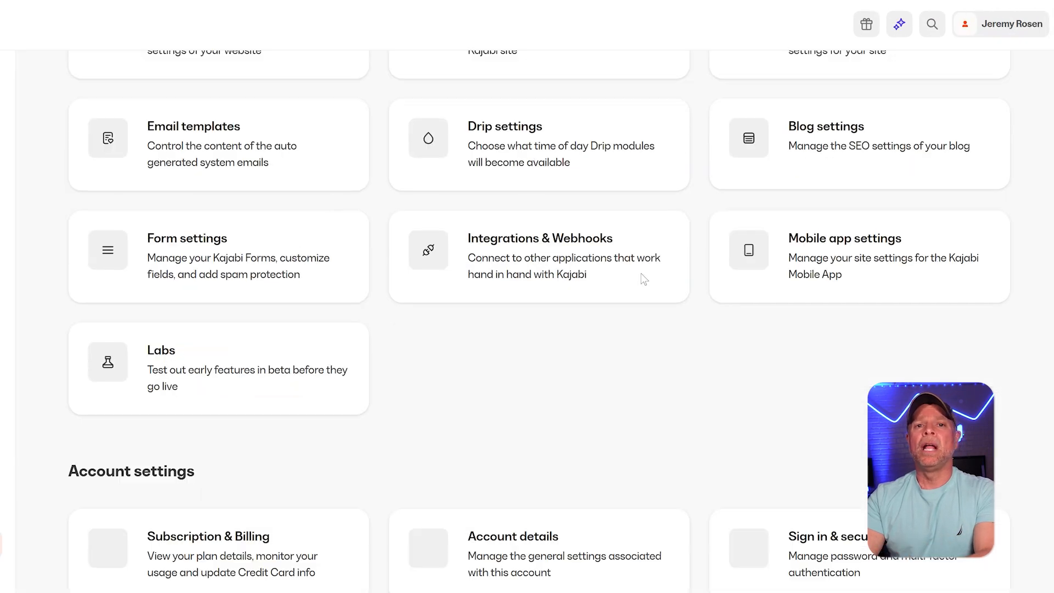
pyautogui.scroll(-2, 642, 278)
pyautogui.scroll(5, 643, 278)
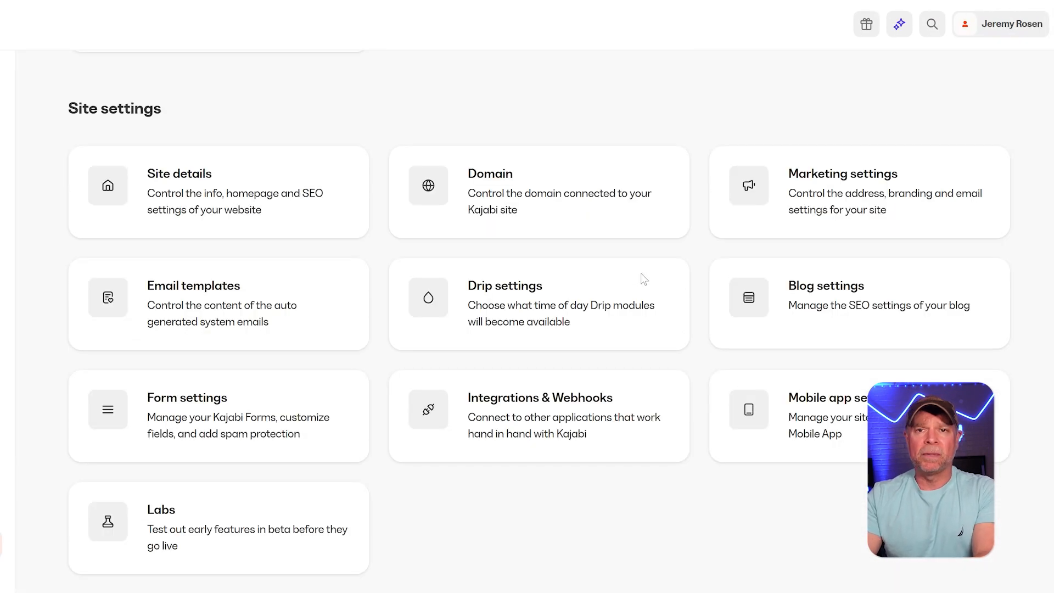
pyautogui.click(262, 205)
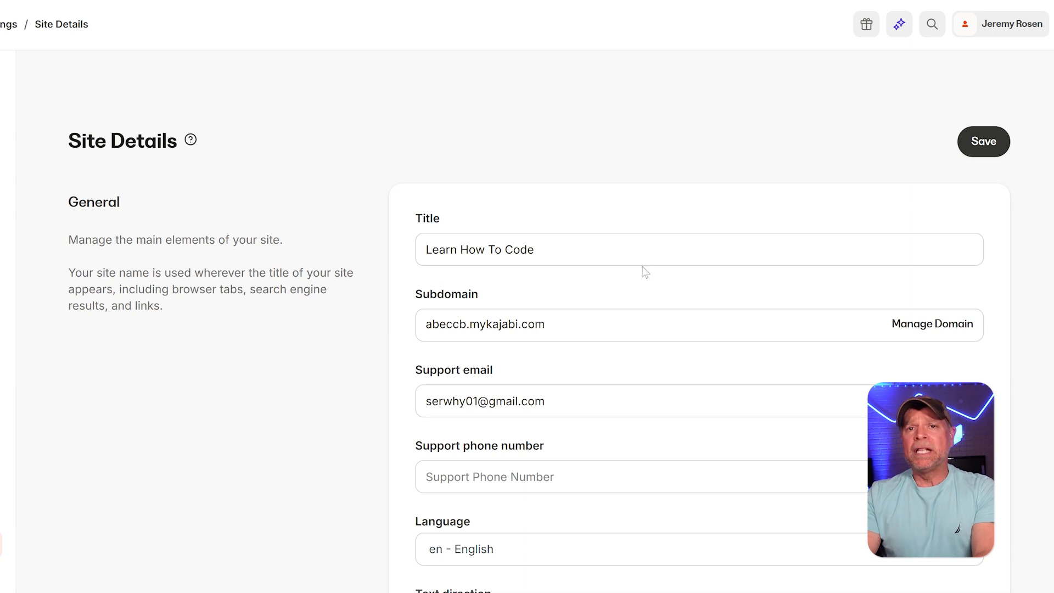
# Examine the site's general details, from the title, subdomain and support contacts to the language, text direction and default currency
pyautogui.click(535, 250)
pyautogui.hotkey('ctrl', 'a')
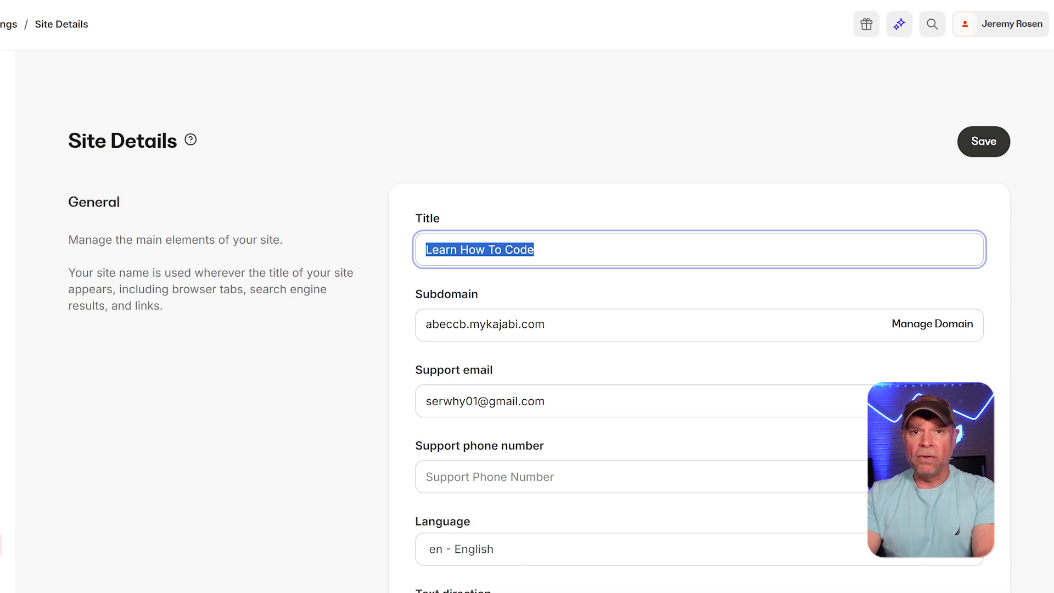
pyautogui.click(534, 250)
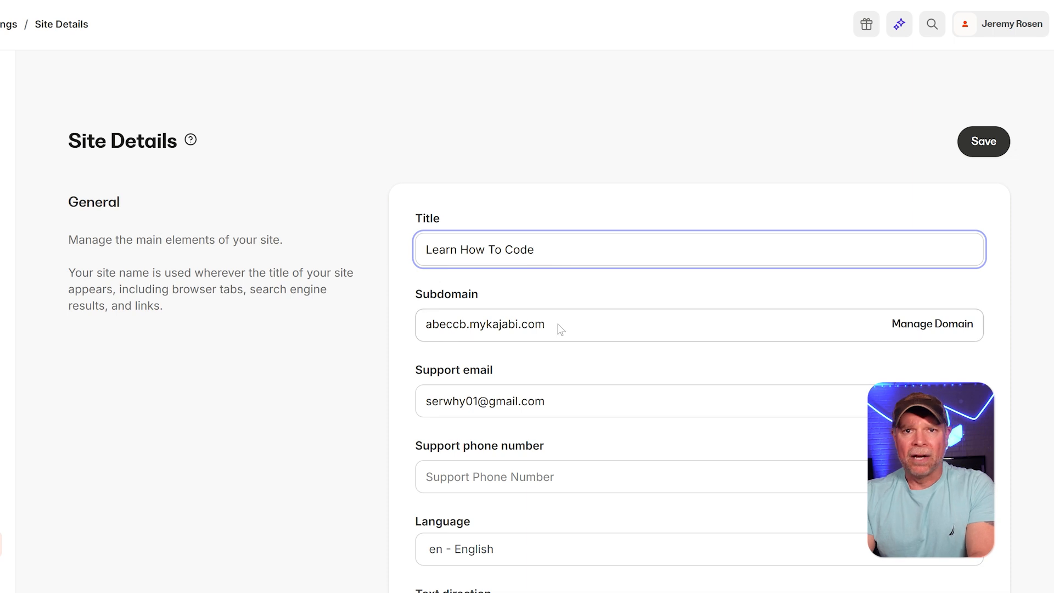
pyautogui.moveTo(558, 327); pyautogui.dragTo(400, 328)
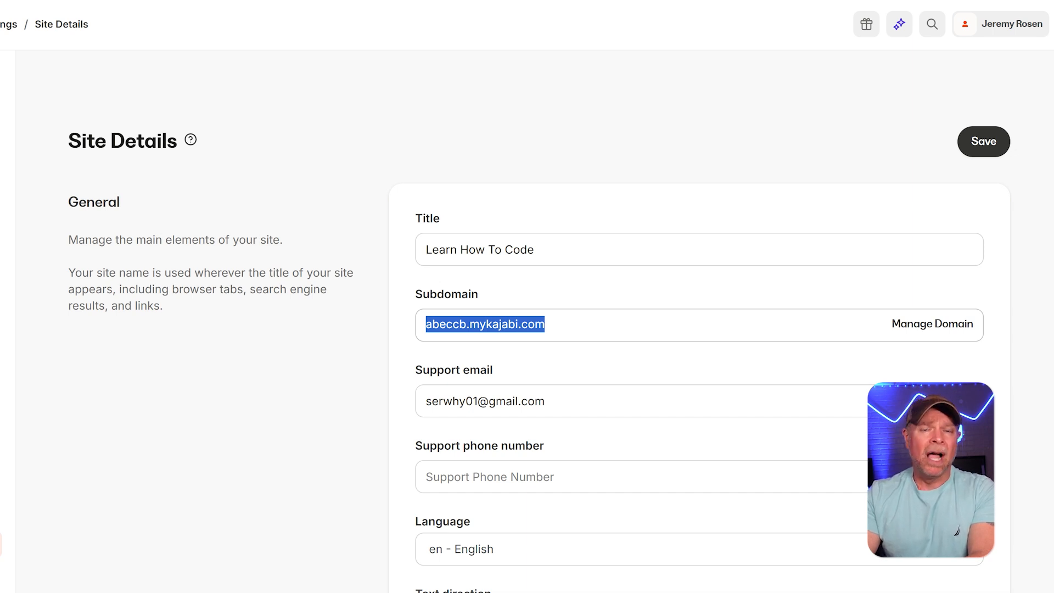
pyautogui.scroll(-1, 903, 242)
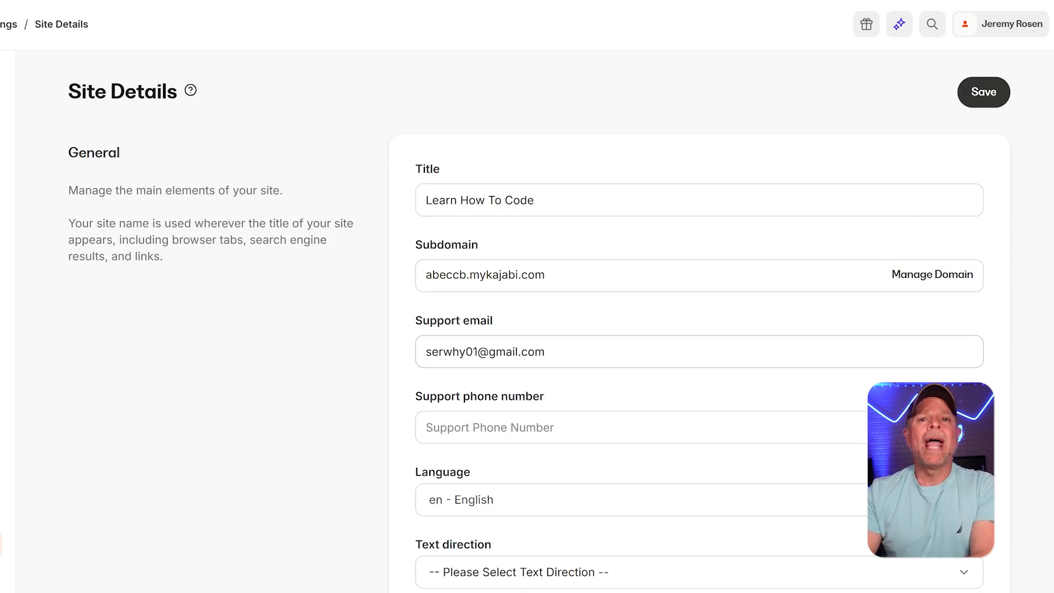
pyautogui.scroll(-3, 539, 318)
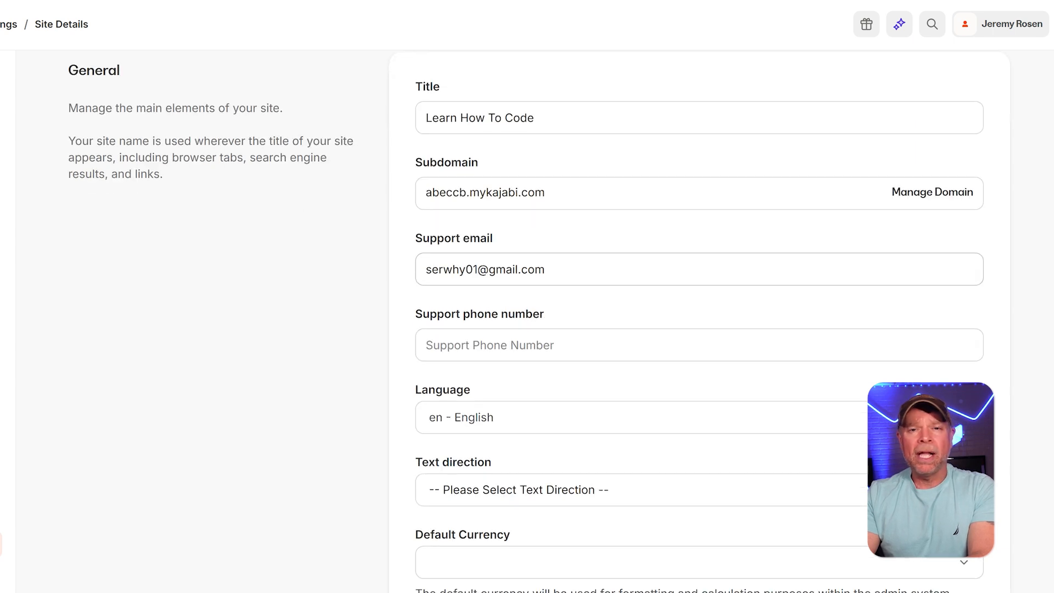
pyautogui.scroll(-2, 574, 331)
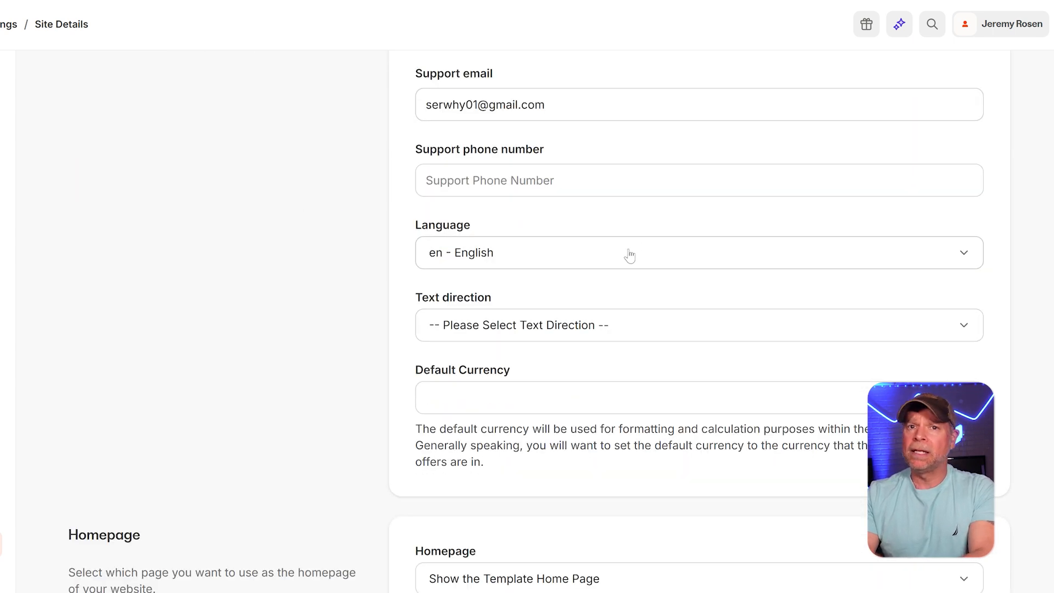
pyautogui.click(571, 389)
pyautogui.click(377, 365)
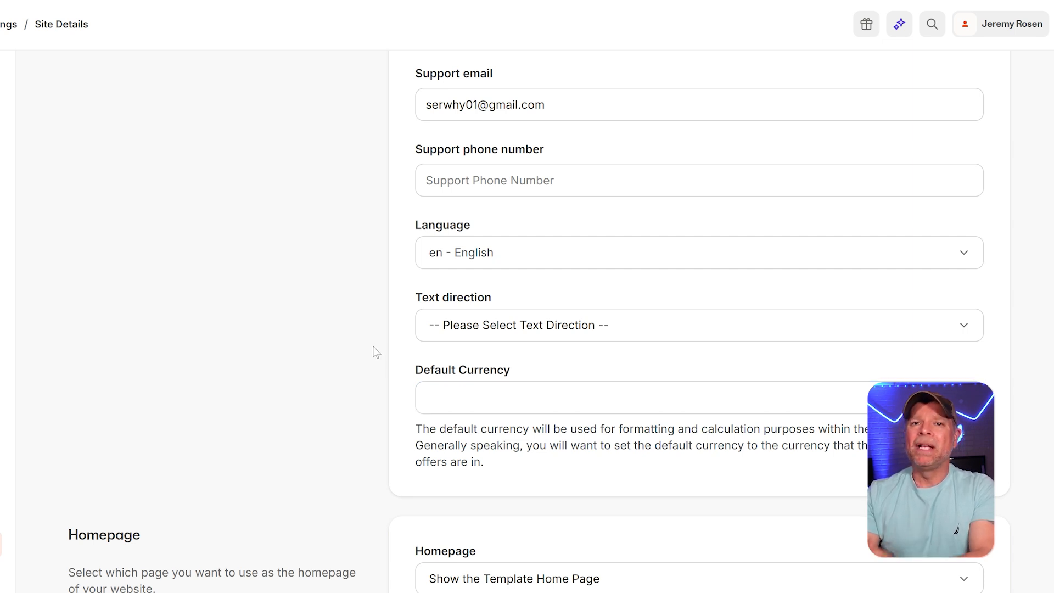
# Examine the homepage and branding options and inspect the color pickers of several default palette swatches
pyautogui.scroll(-6, 376, 352)
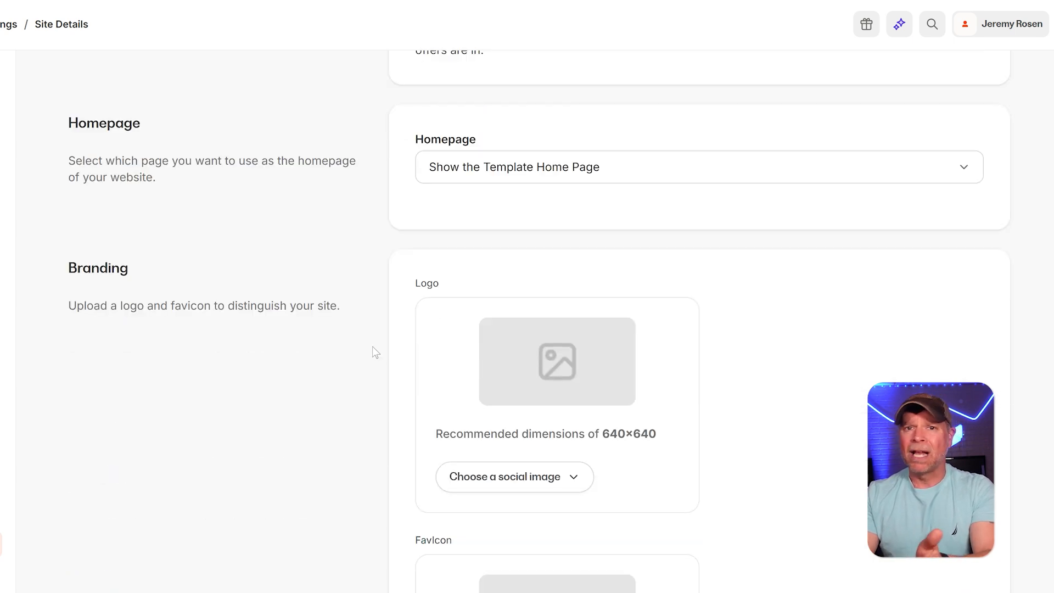
pyautogui.scroll(-1, 376, 352)
pyautogui.scroll(-7, 375, 353)
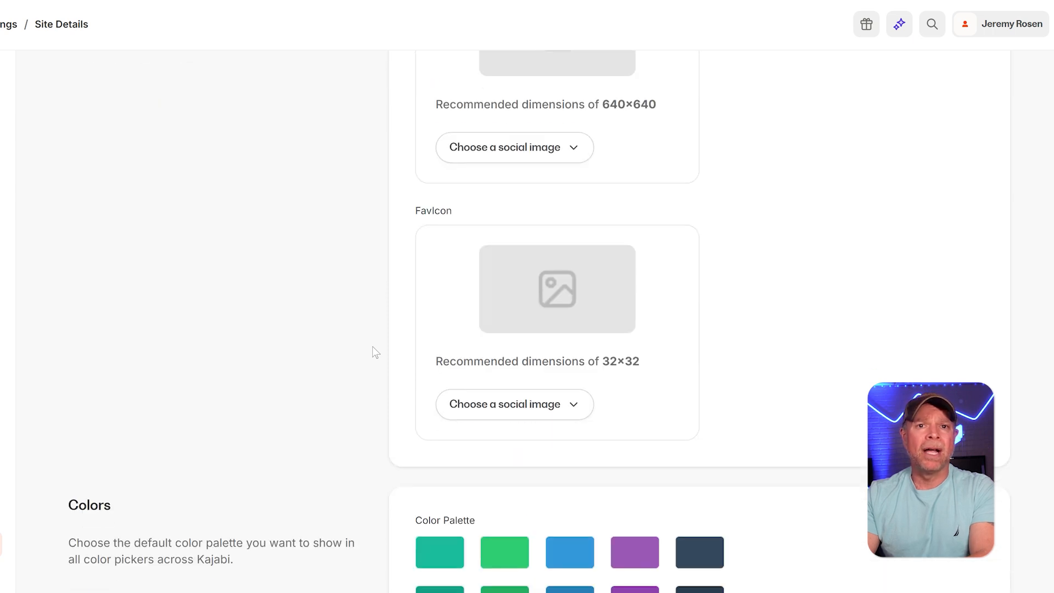
pyautogui.scroll(-2, 374, 348)
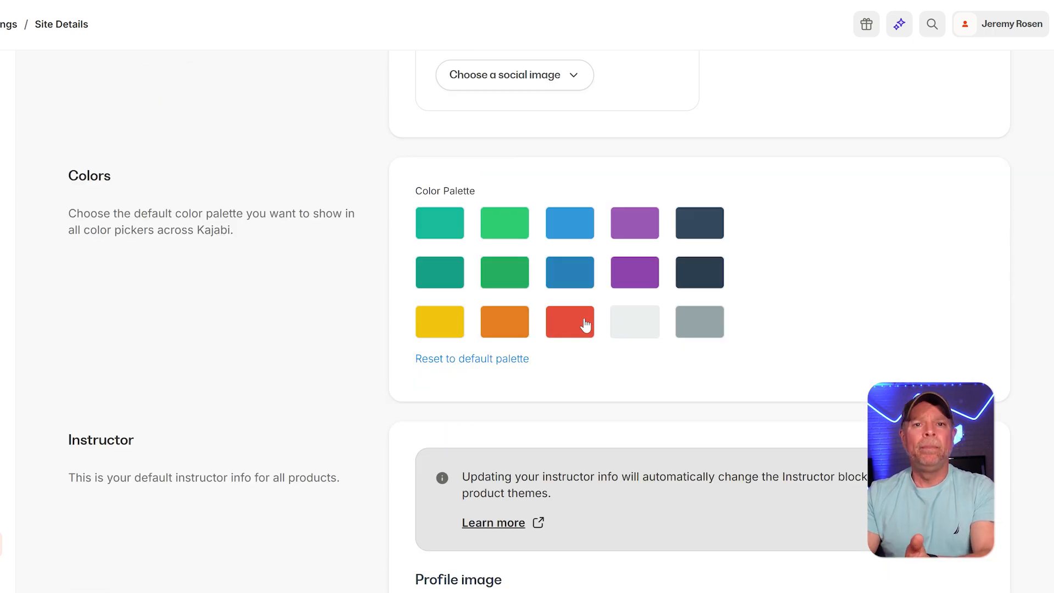
pyautogui.click(623, 324)
pyautogui.click(633, 279)
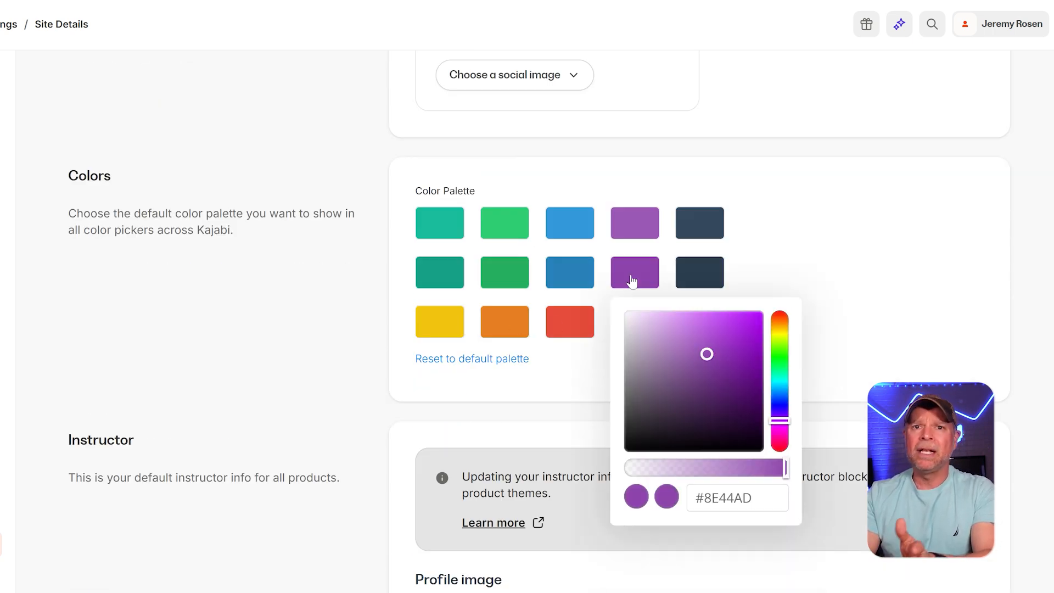
pyautogui.click(441, 231)
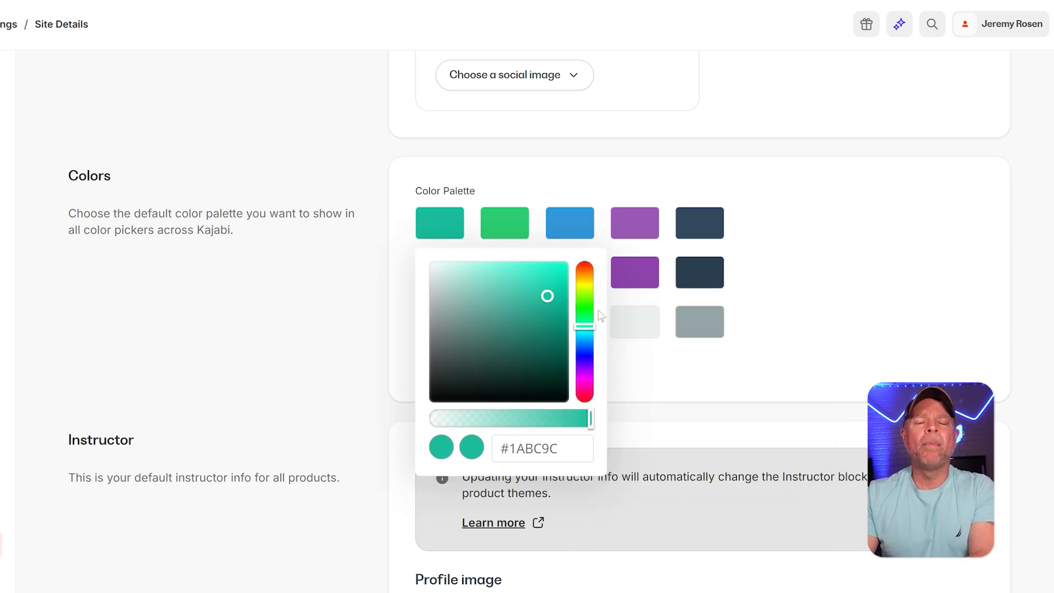
pyautogui.click(666, 373)
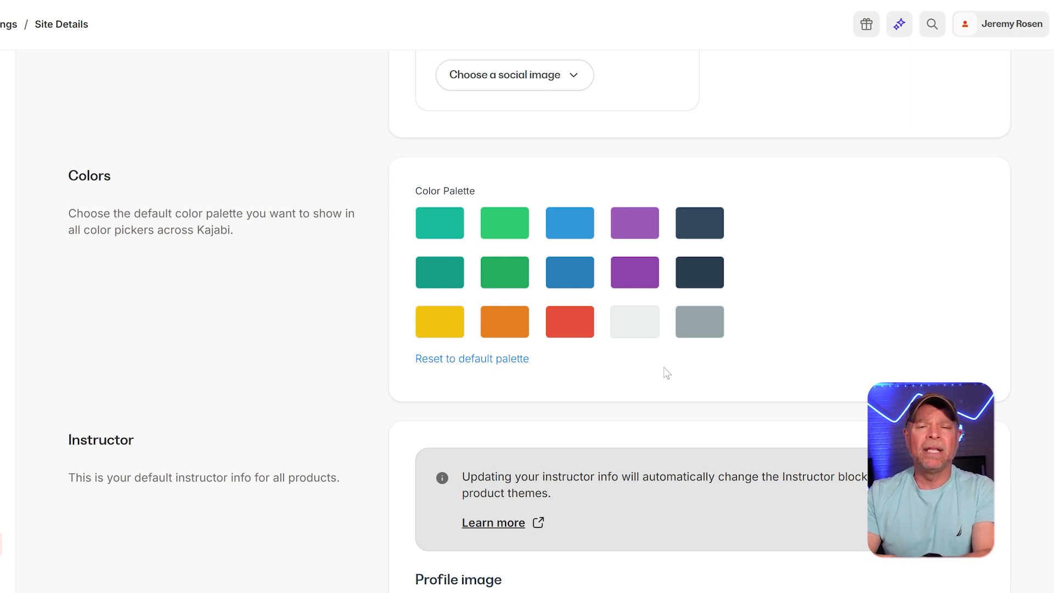
# Go through the instructor, page scripts, SEO and Kajabi branding sections, and save the site details
pyautogui.scroll(-5, 617, 364)
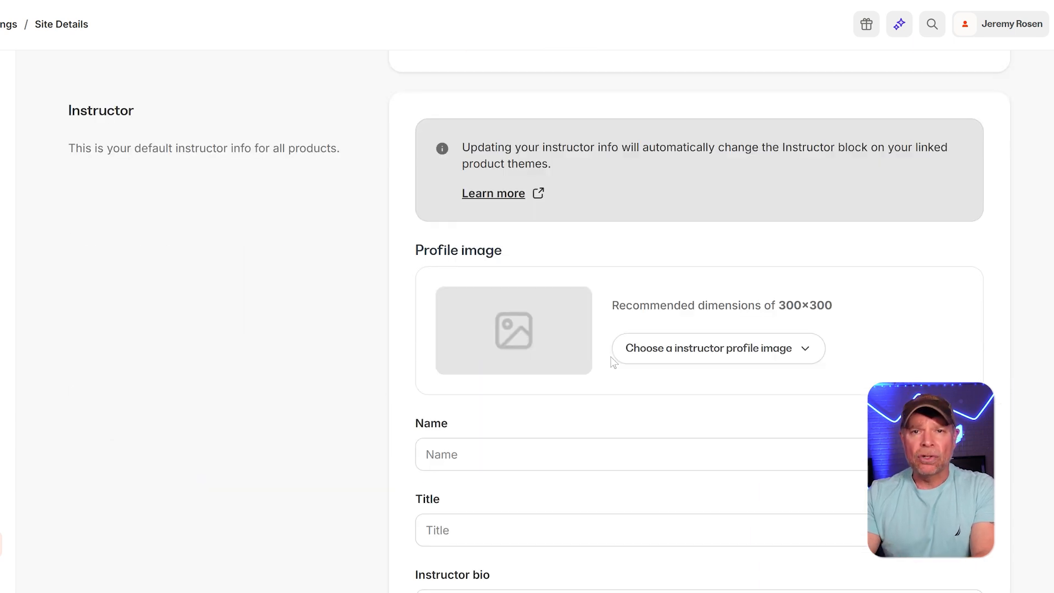
pyautogui.scroll(-8, 610, 357)
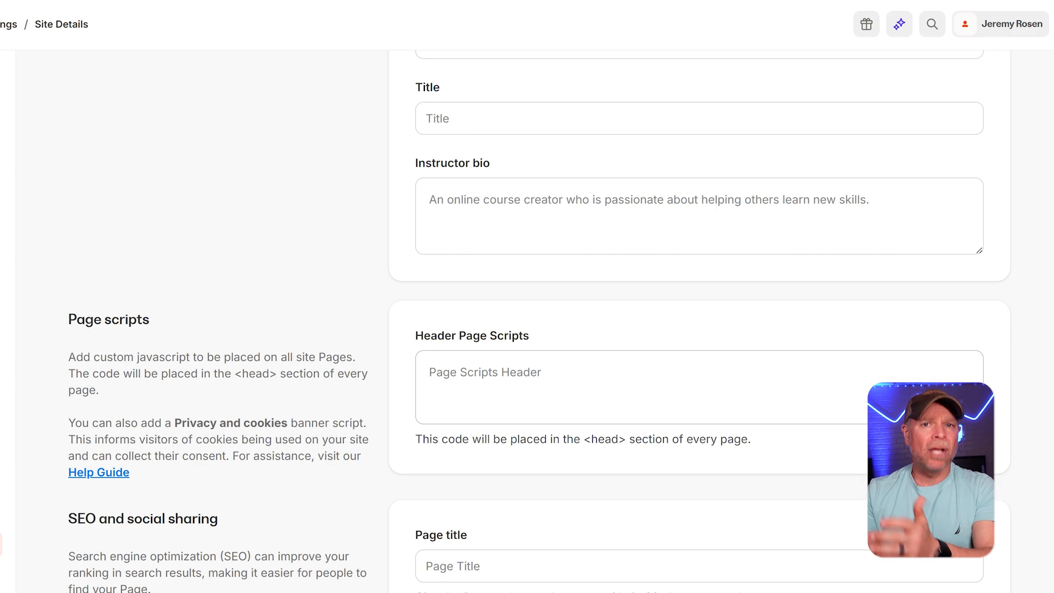
pyautogui.scroll(-10, 611, 356)
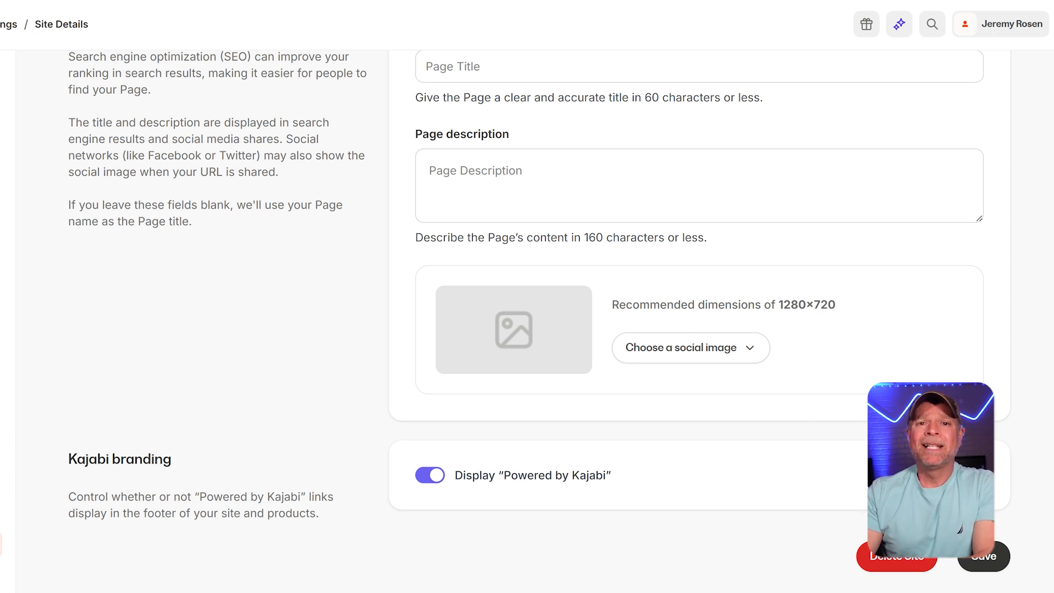
pyautogui.click(988, 557)
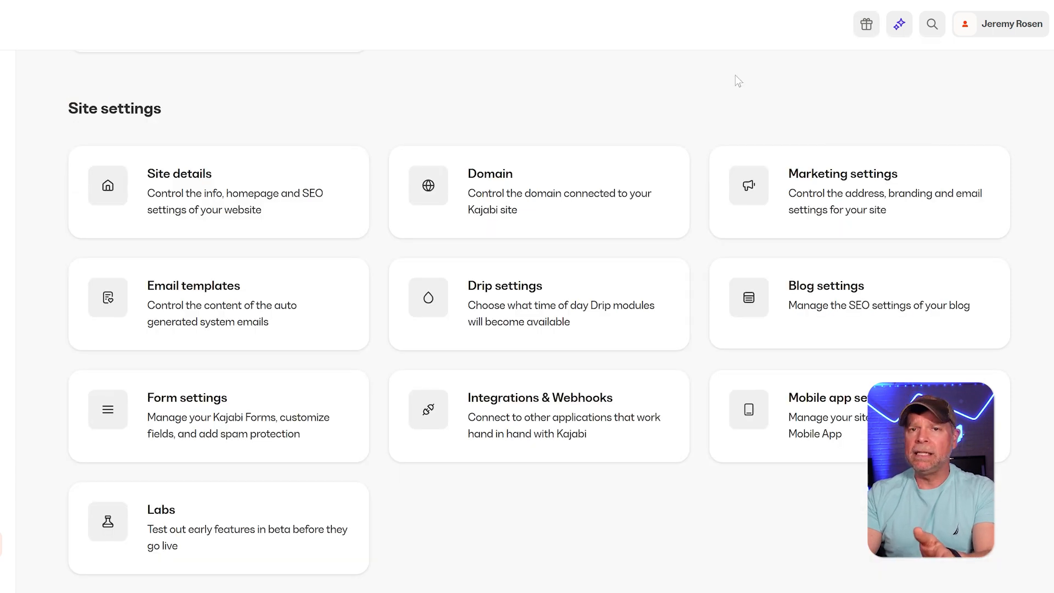
# Open the Marketing settings and review the contact address, company logo and email domain sections
pyautogui.click(924, 206)
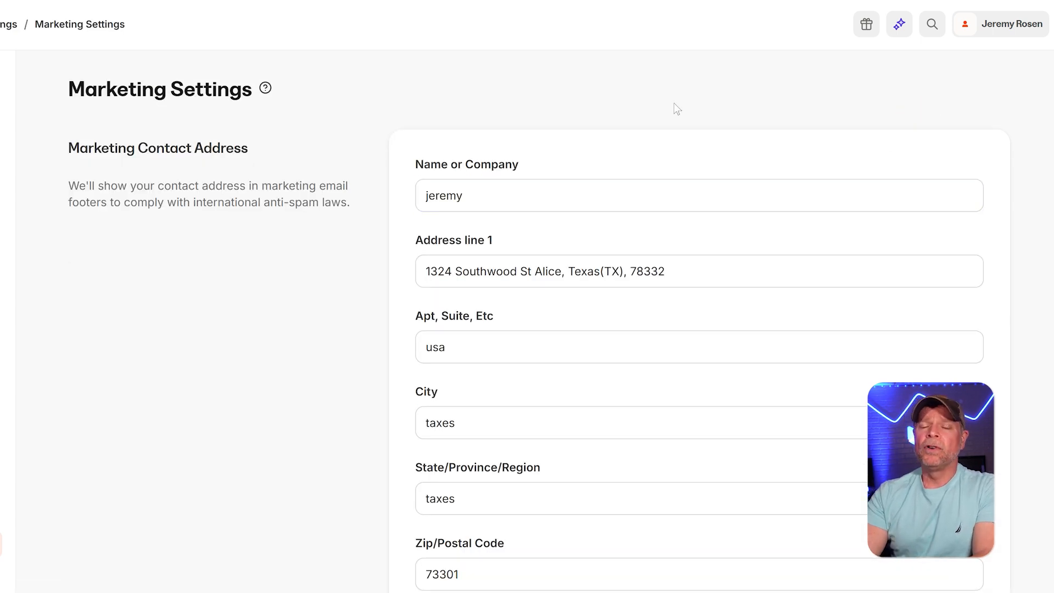
pyautogui.click(498, 176)
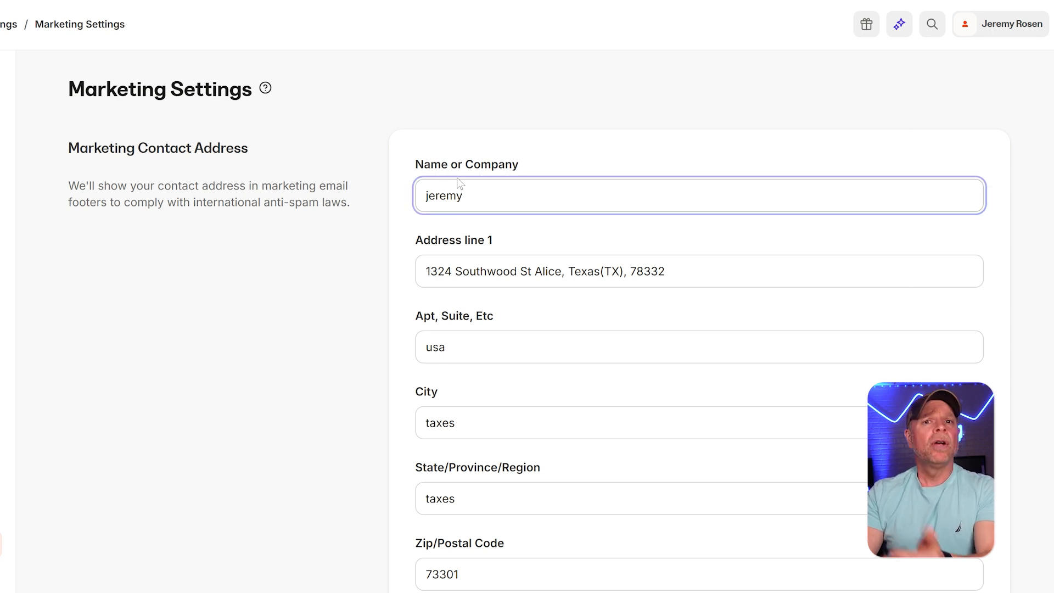
pyautogui.scroll(-2, 531, 332)
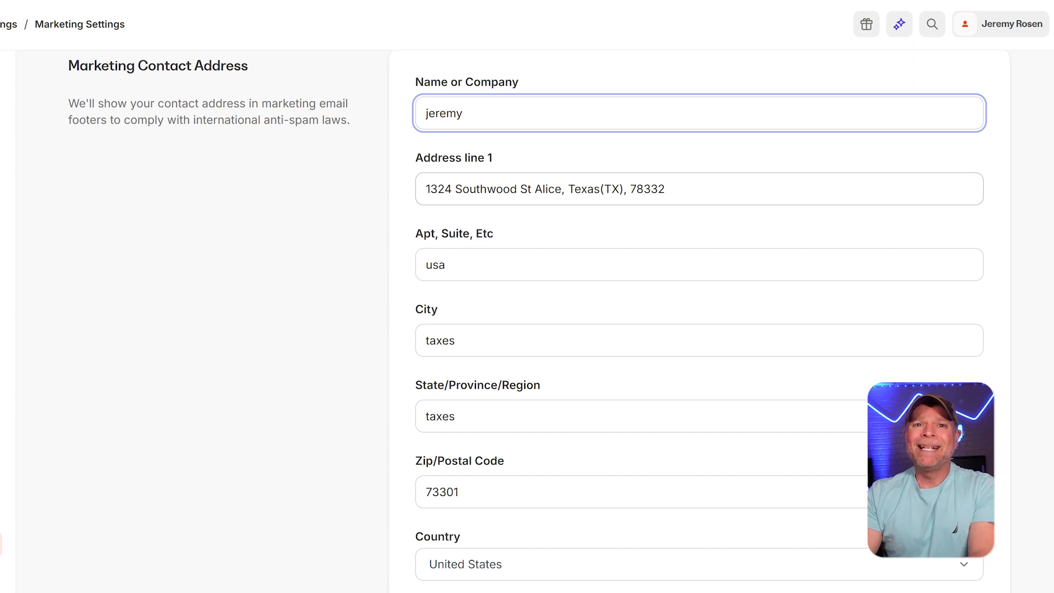
pyautogui.scroll(-5, 615, 276)
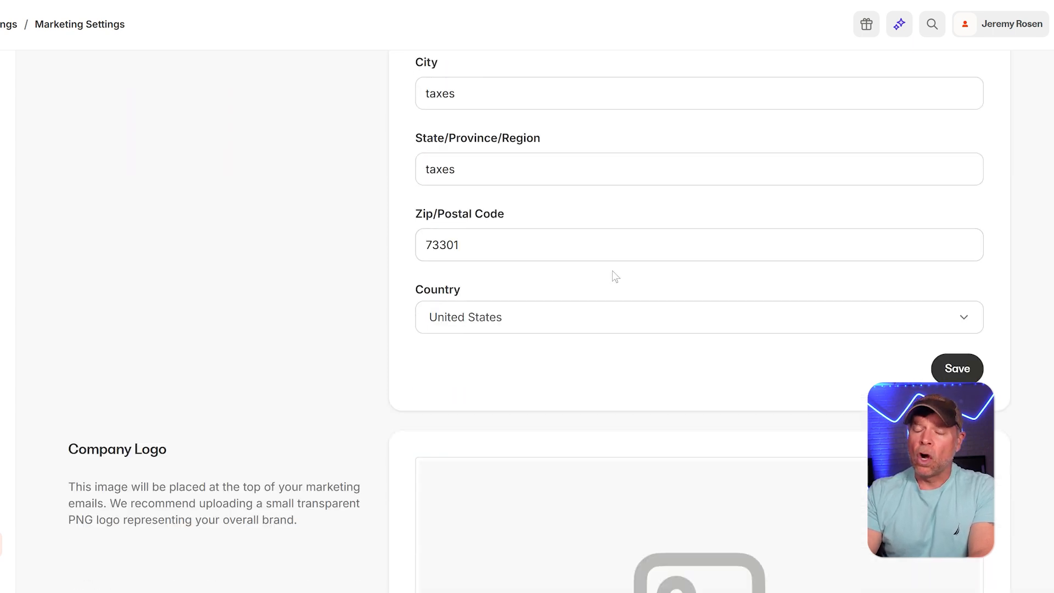
pyautogui.scroll(-8, 615, 276)
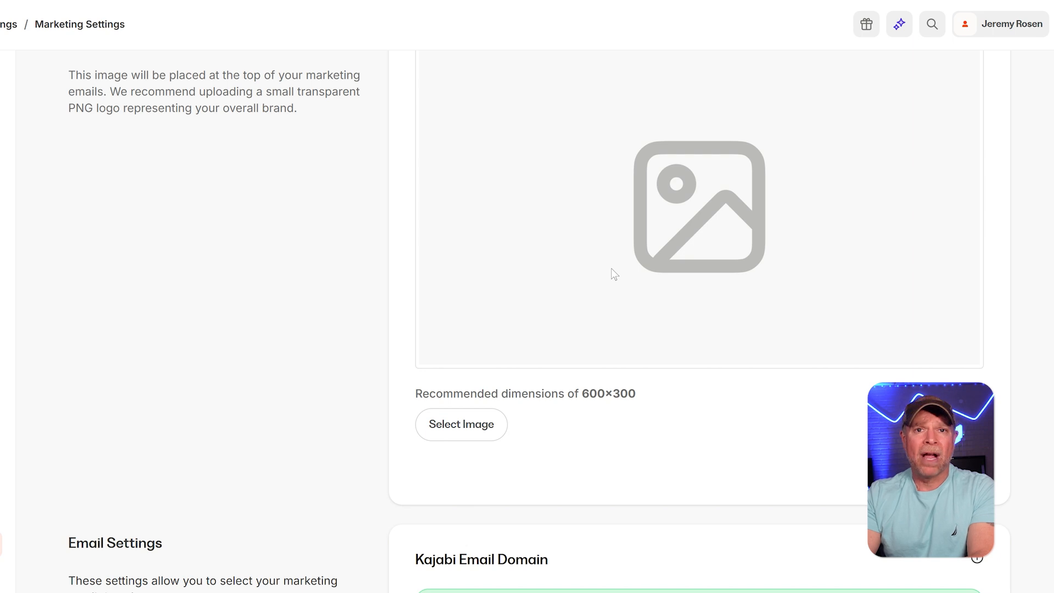
pyautogui.scroll(-8, 611, 268)
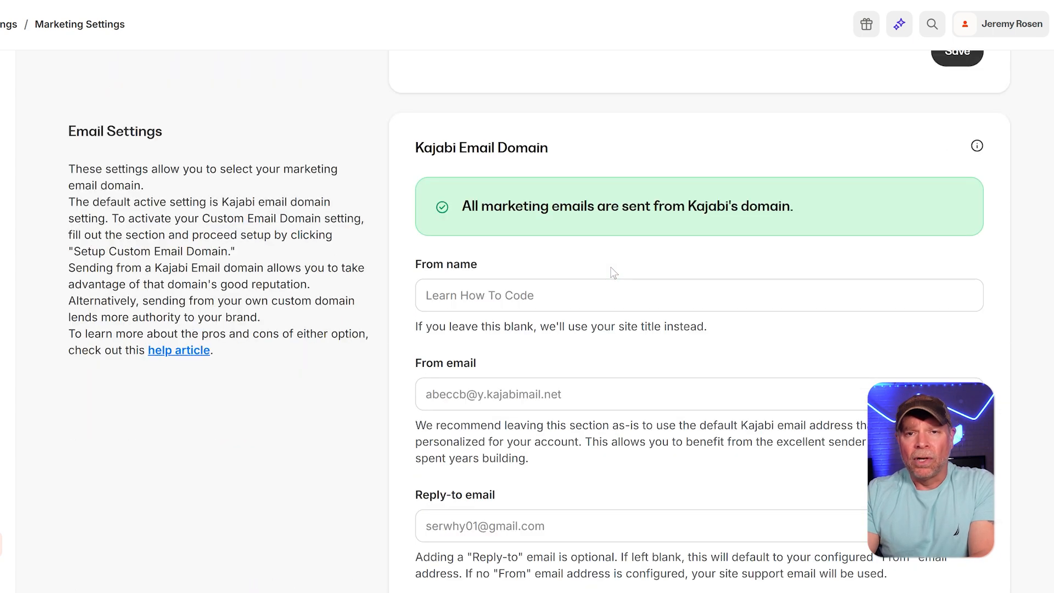
pyautogui.scroll(-2, 611, 268)
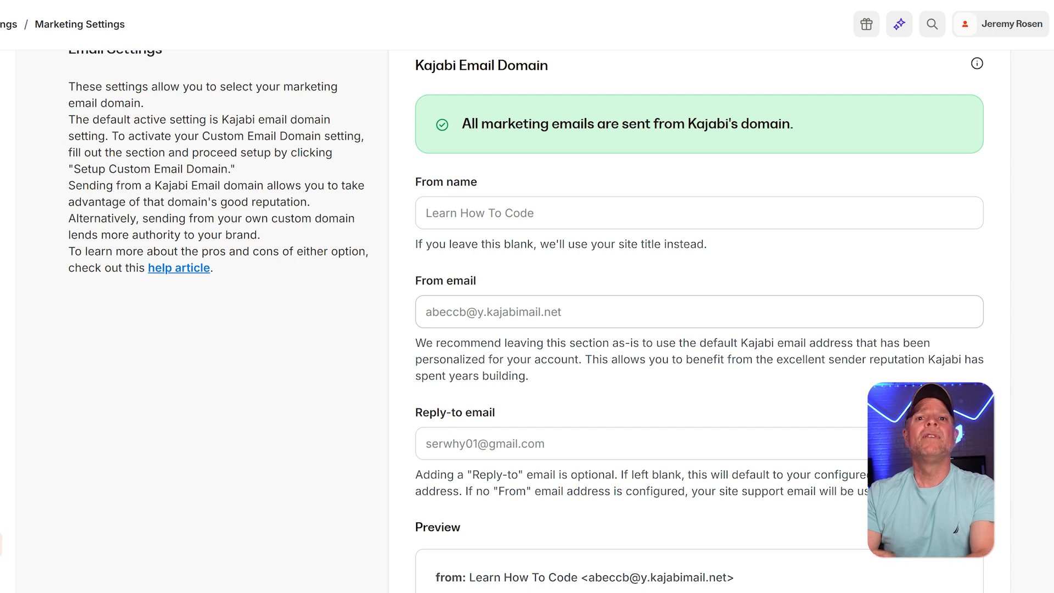
pyautogui.scroll(-8, 536, 311)
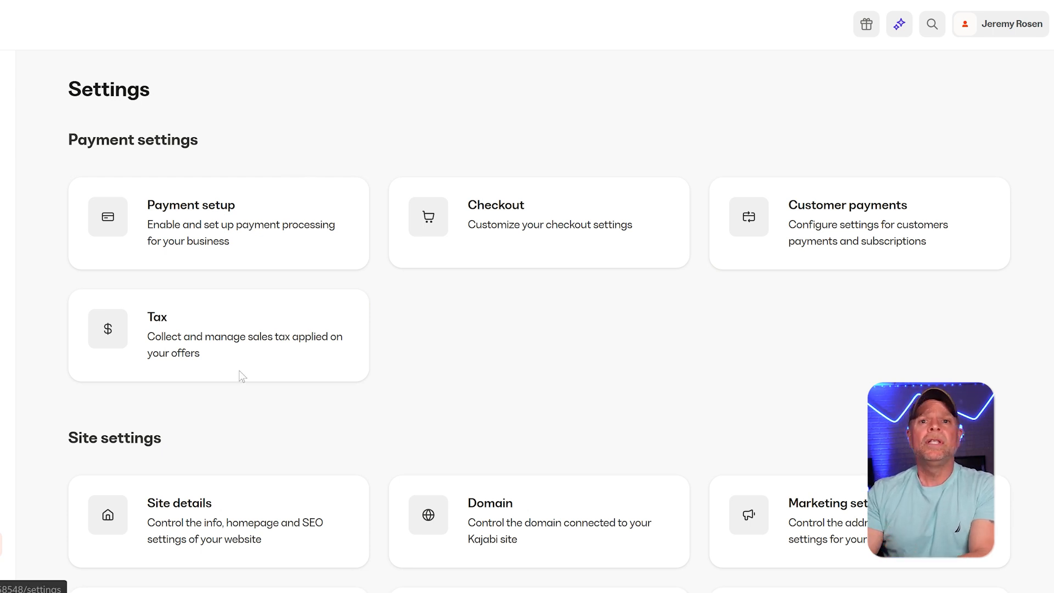
# Open Payment setup from the payment settings
pyautogui.click(296, 237)
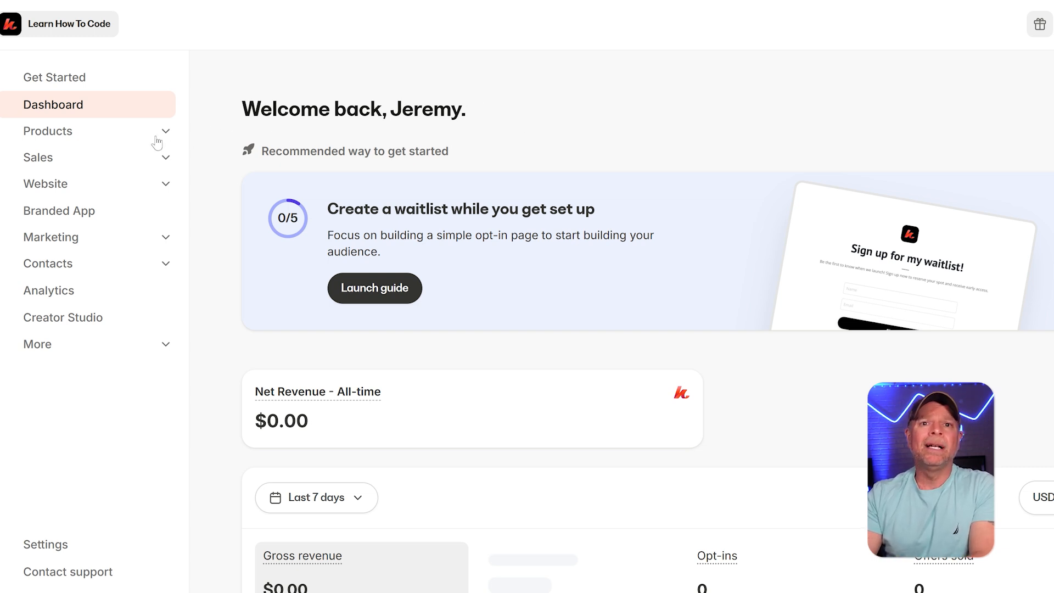
# Start a new course titled "digital marketing" without a description and continue to its appearance options
pyautogui.click(115, 144)
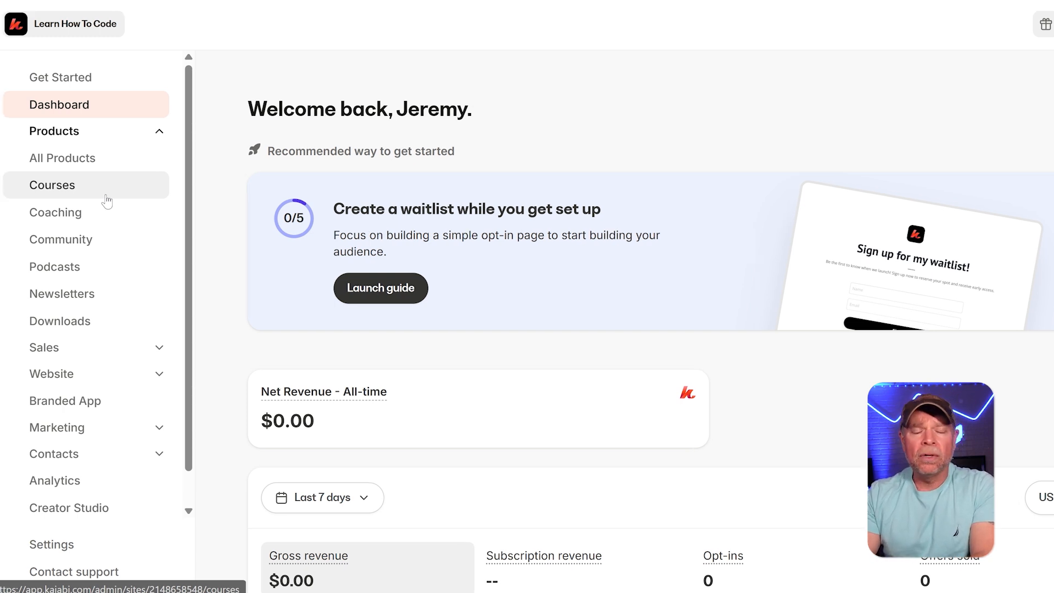
pyautogui.click(125, 197)
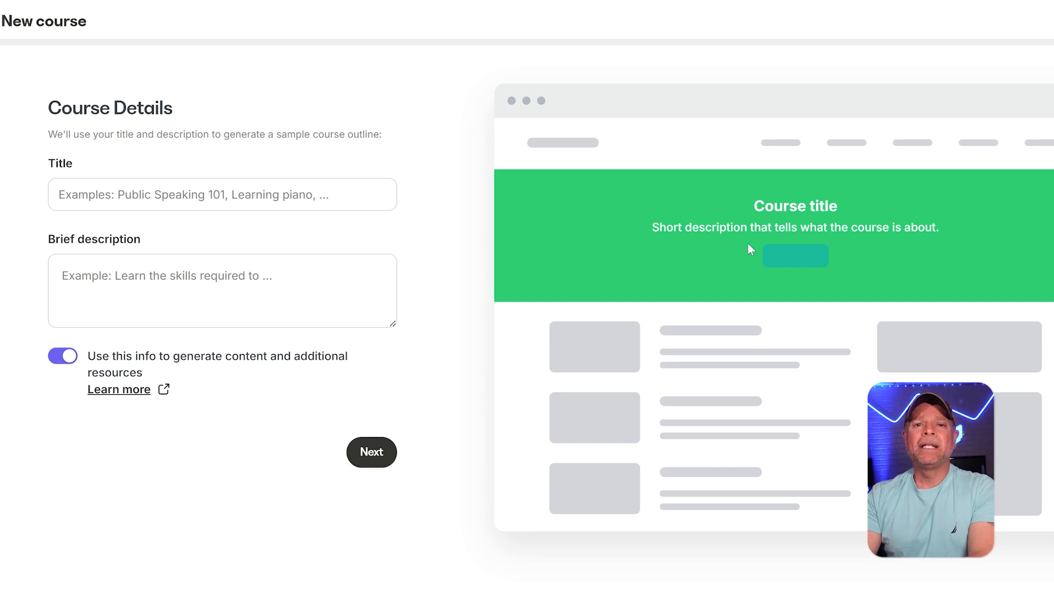
pyautogui.click(317, 202)
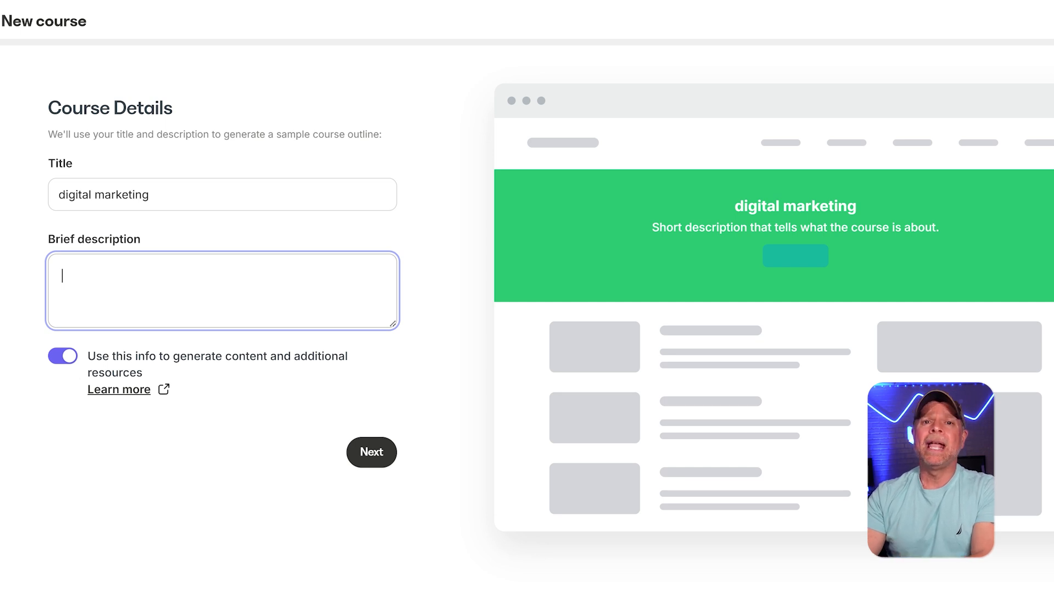
pyautogui.click(378, 459)
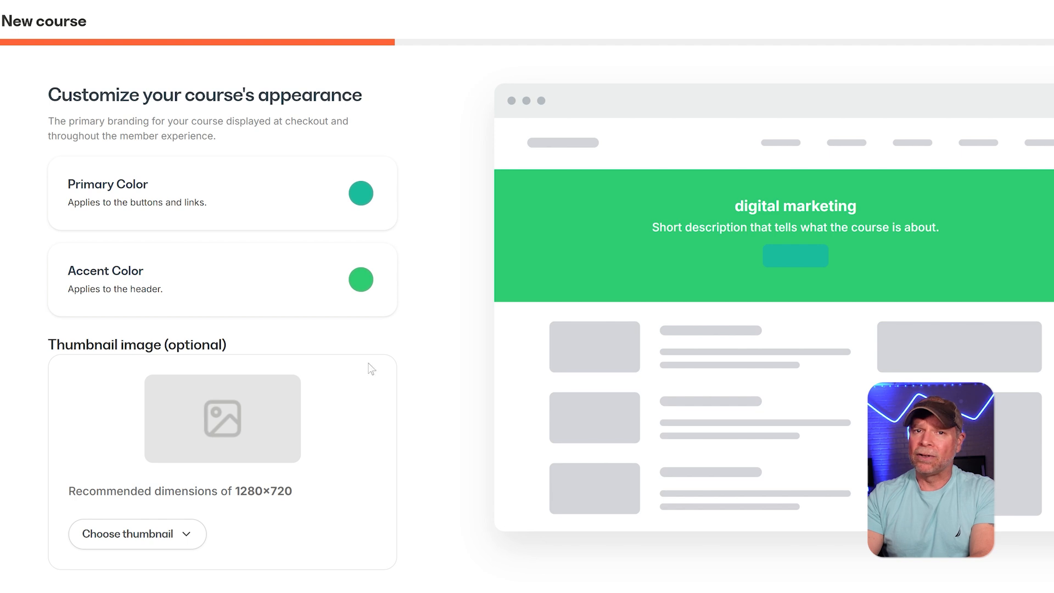
# Set the course's primary color to orange and its accent color to yellow
pyautogui.click(364, 199)
pyautogui.click(407, 297)
pyautogui.click(361, 279)
pyautogui.click(374, 381)
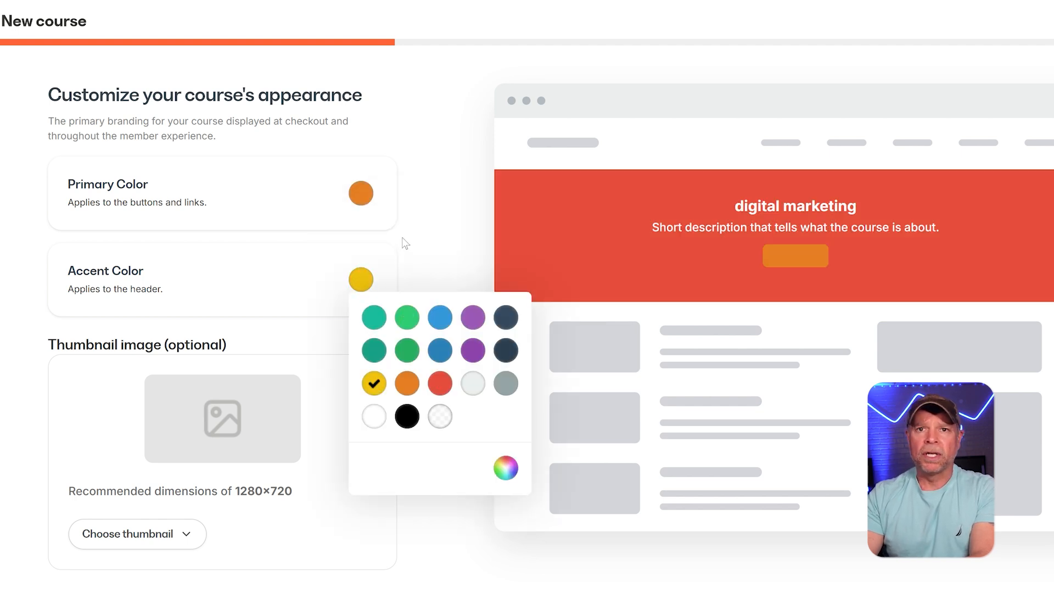
pyautogui.scroll(-1, 256, 468)
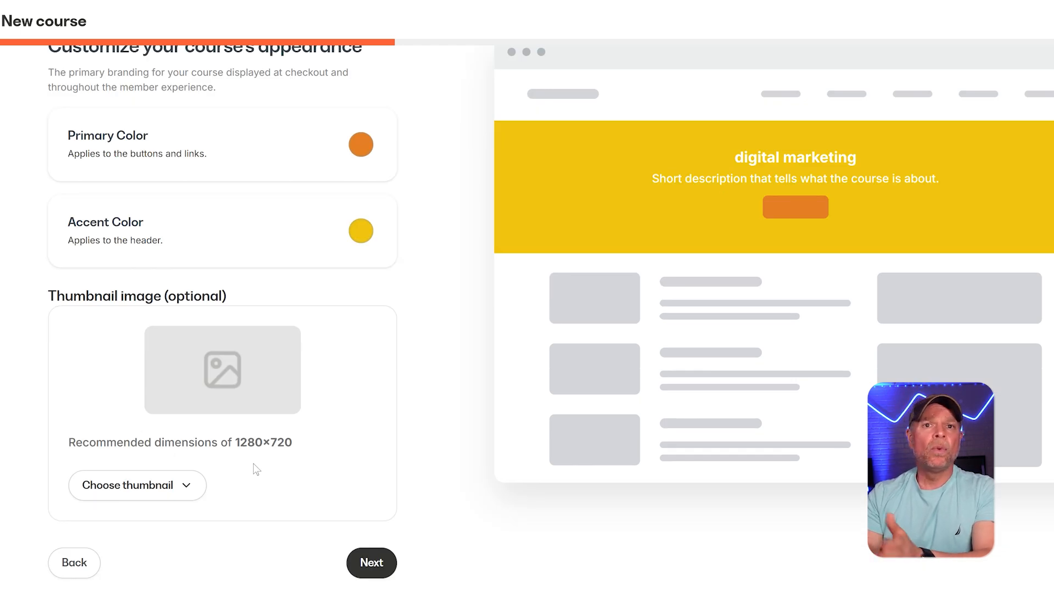
# Create the course as free with the paywall on and no thumbnail, and look through its generated module outline
pyautogui.click(373, 564)
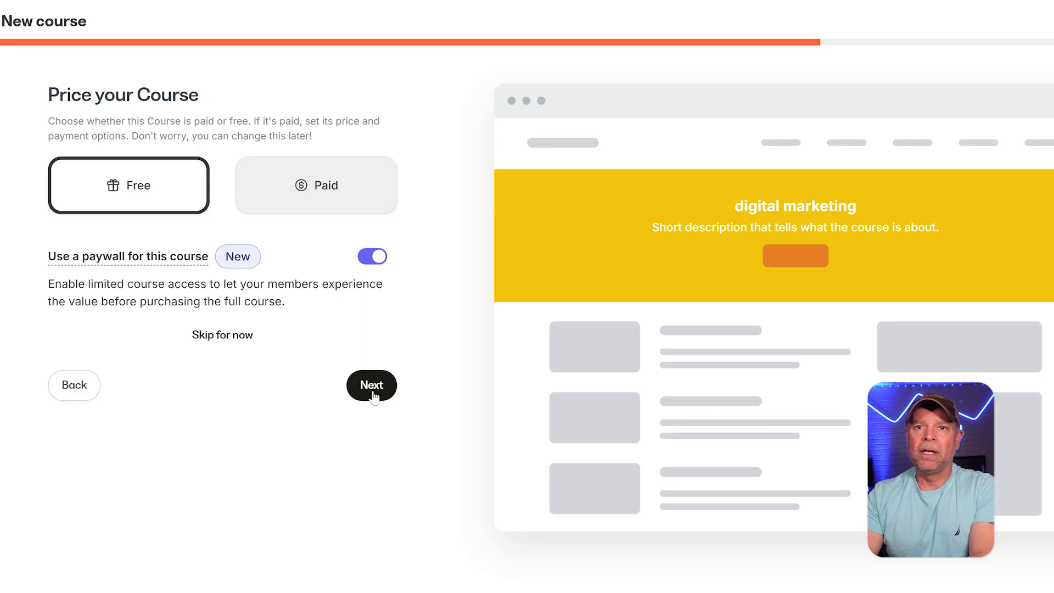
pyautogui.click(372, 387)
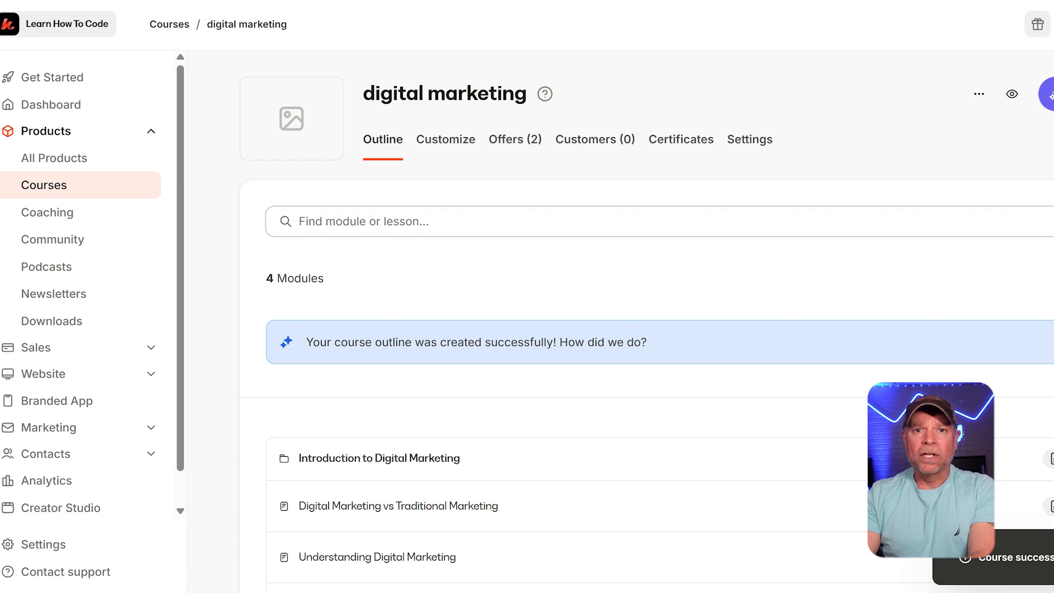
pyautogui.scroll(-2, 837, 220)
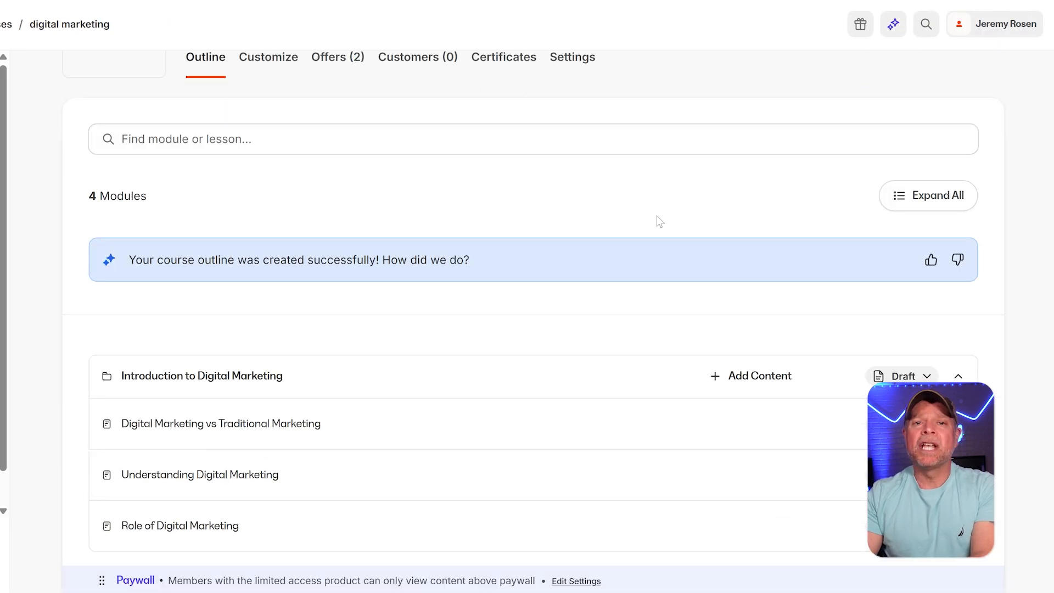
pyautogui.scroll(-7, 660, 221)
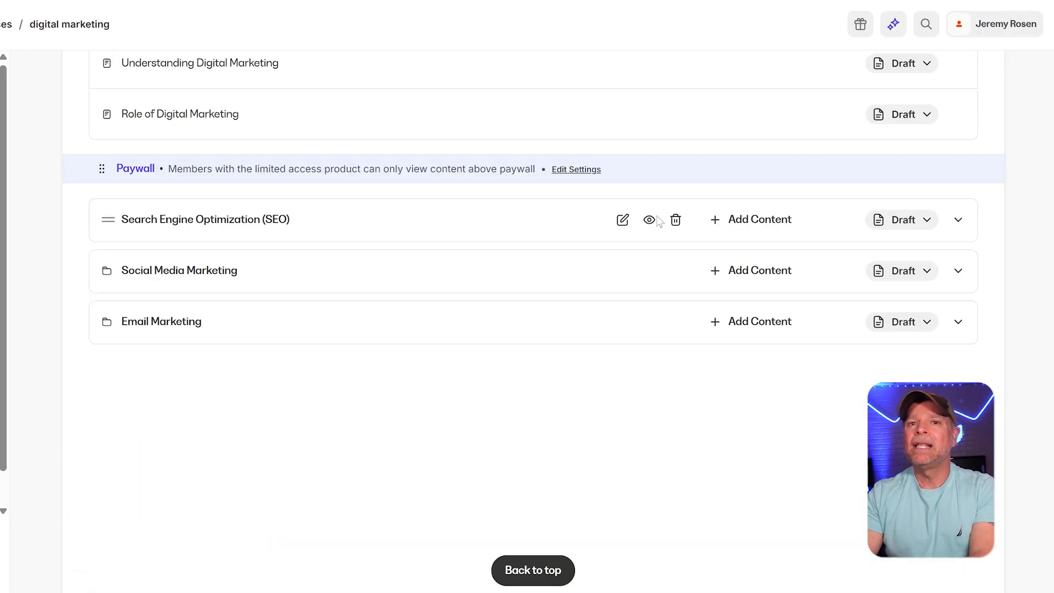
pyautogui.scroll(5, 659, 221)
pyautogui.scroll(3, 660, 222)
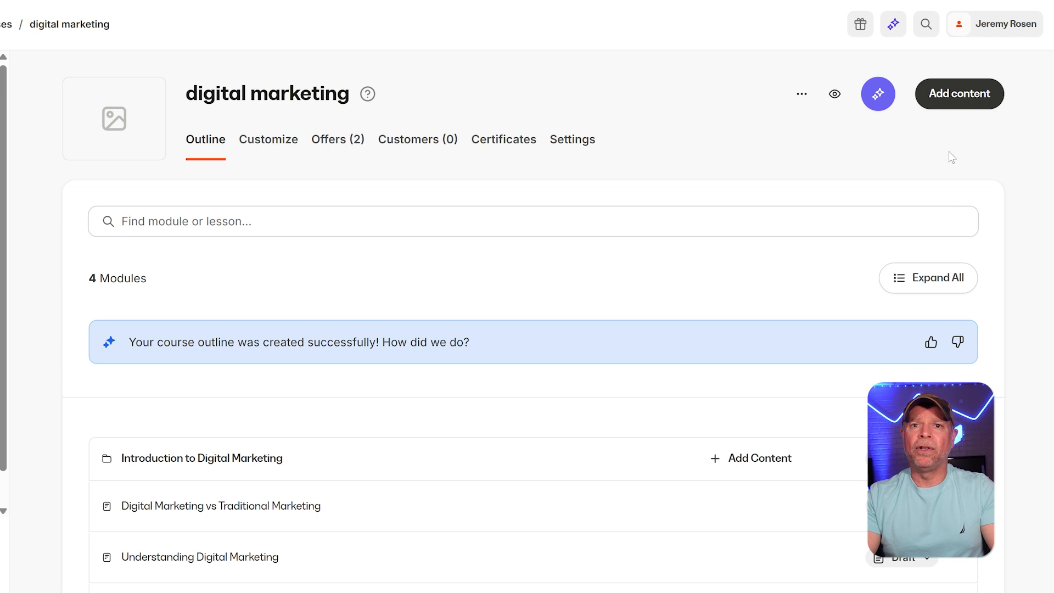
# Review the content types that can be added and the status options of the "Introduction to Digital Marketing" module
pyautogui.click(951, 101)
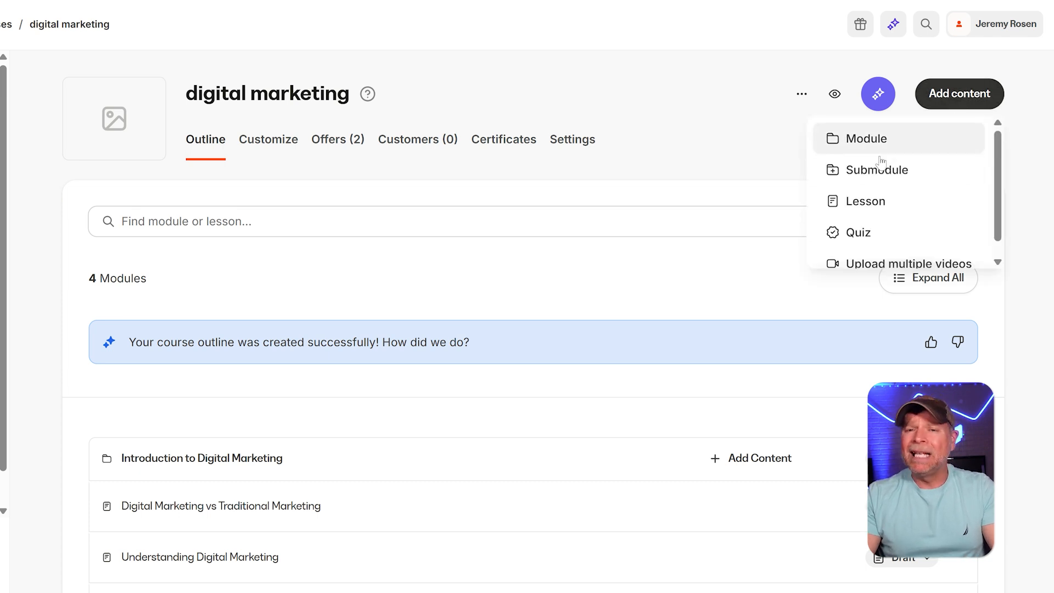
pyautogui.scroll(-1, 879, 208)
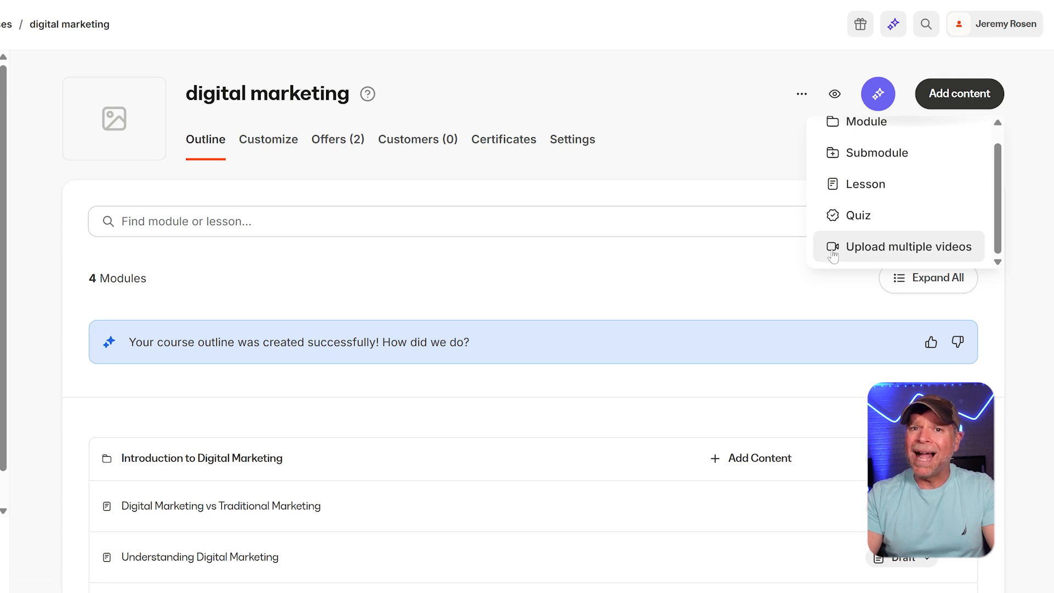
pyautogui.click(758, 148)
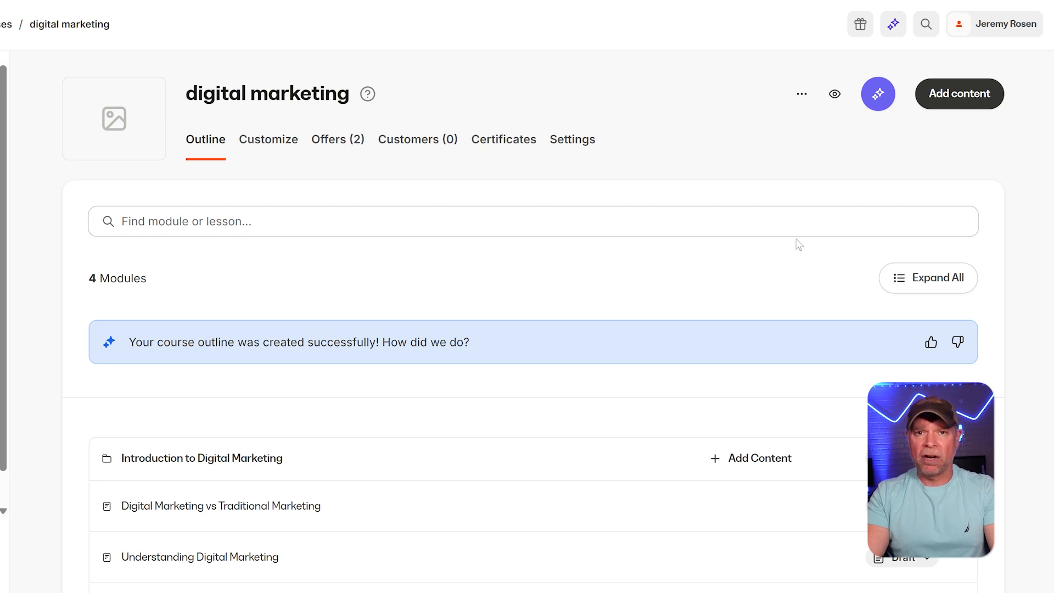
pyautogui.scroll(-5, 799, 244)
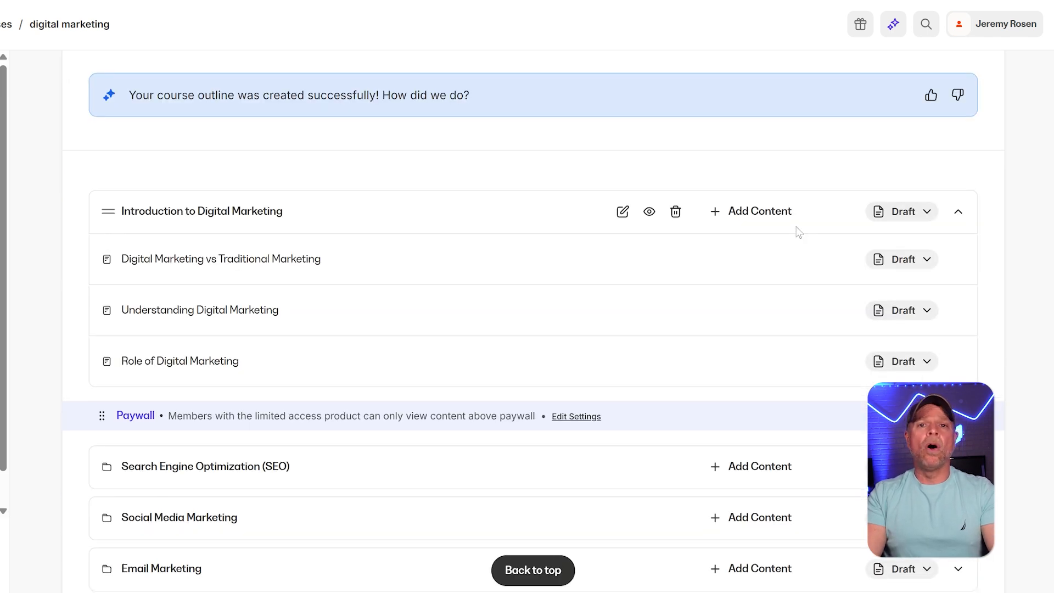
pyautogui.click(914, 214)
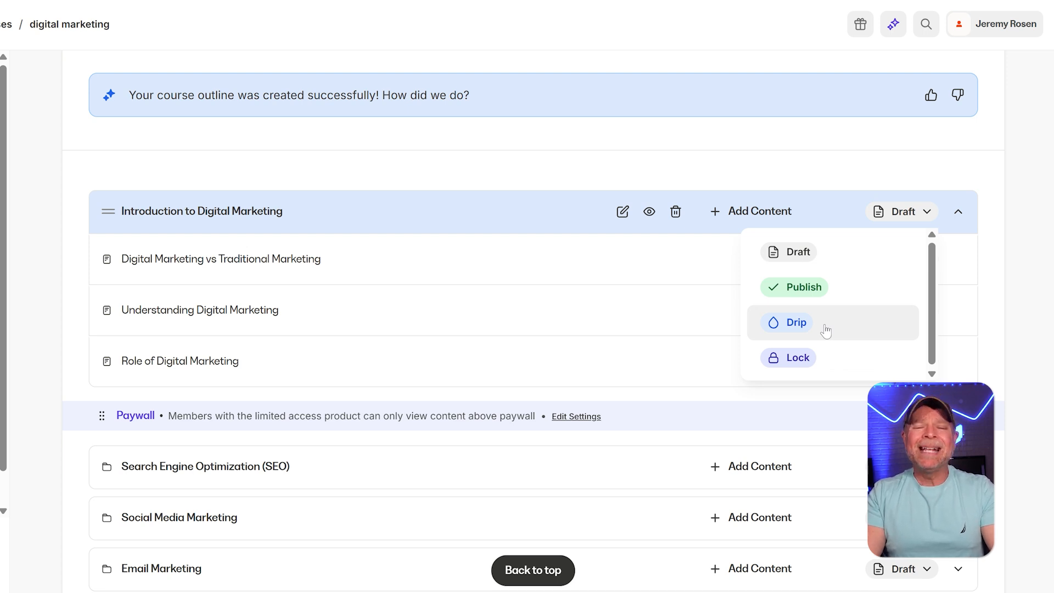
pyautogui.click(694, 321)
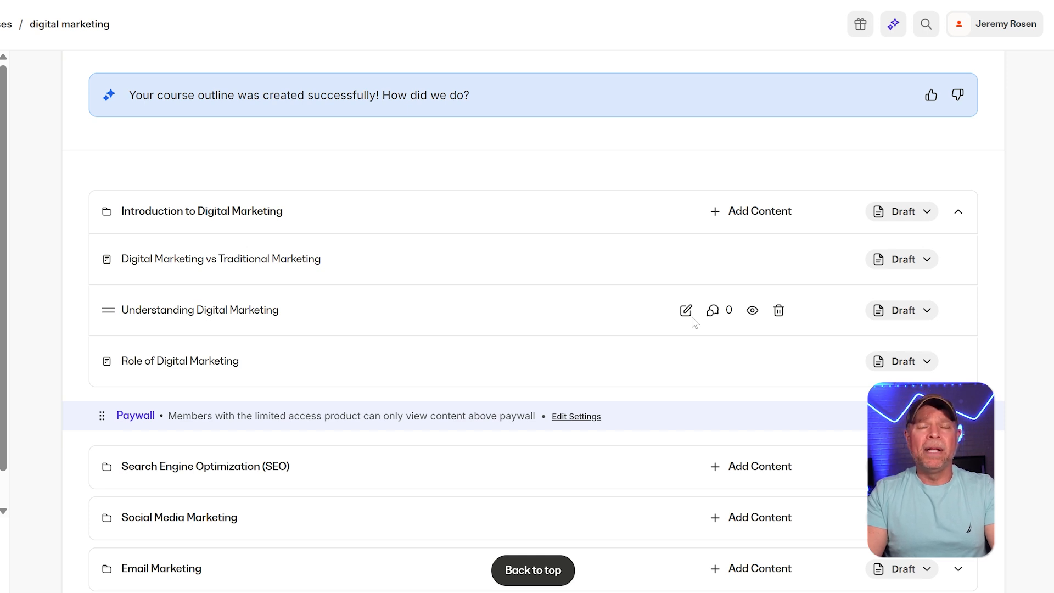
# Preview the course with full access, examine its page, and return to the course outline
pyautogui.scroll(5, 693, 321)
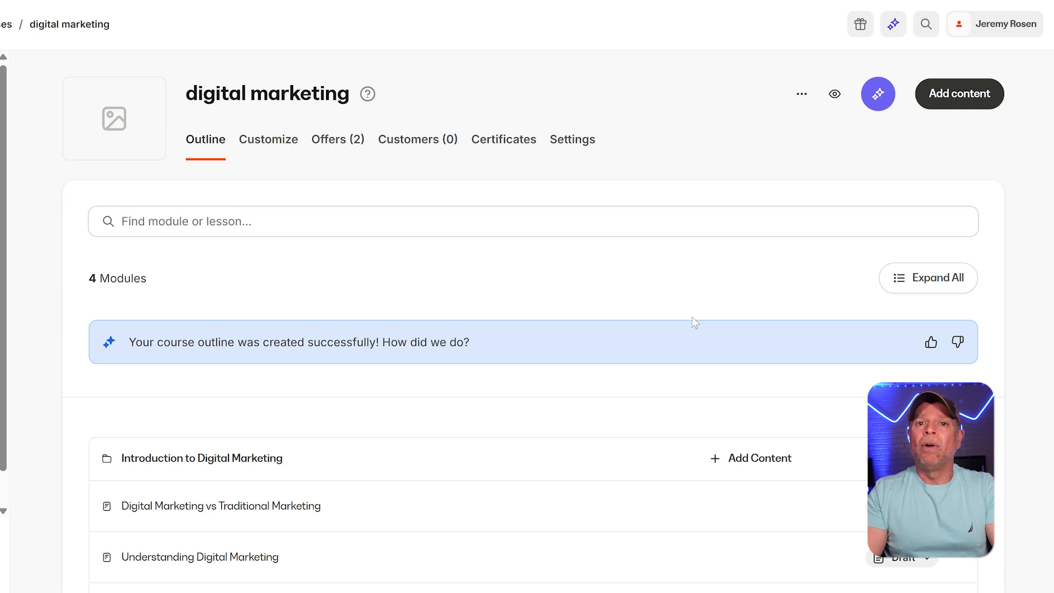
pyautogui.click(833, 96)
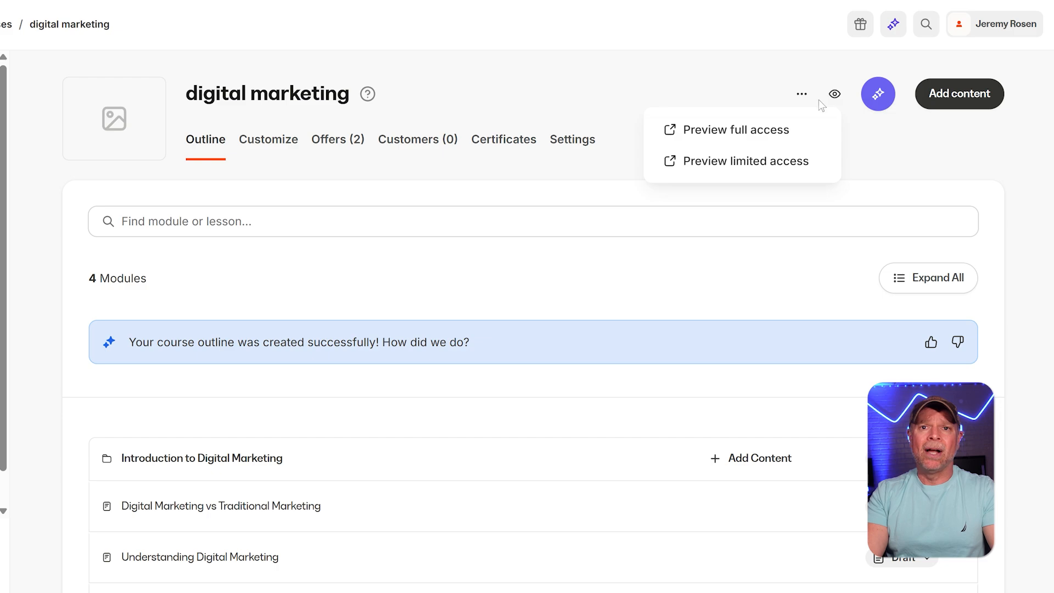
pyautogui.click(782, 131)
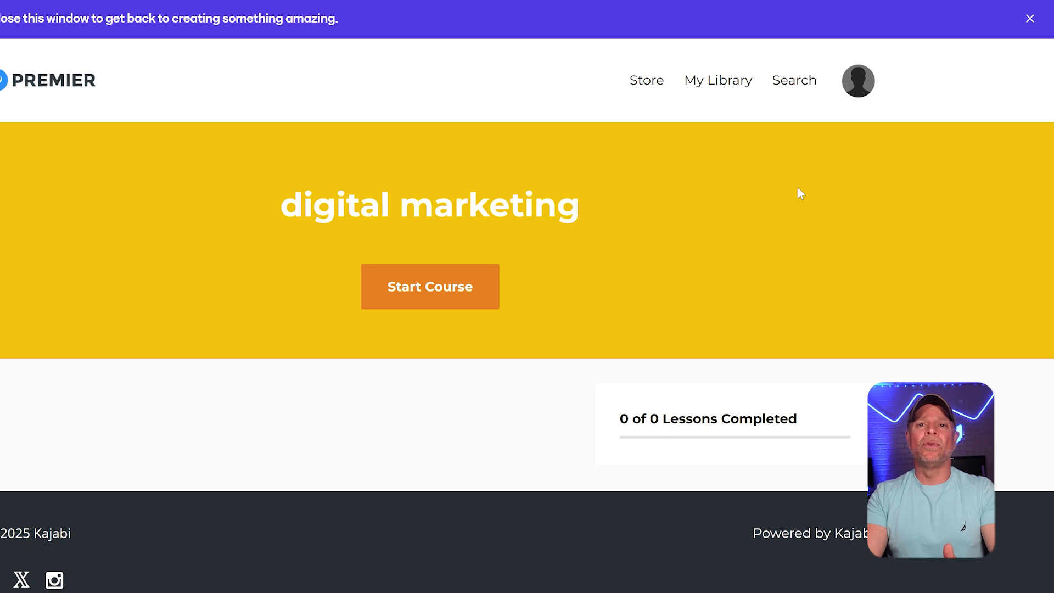
pyautogui.scroll(-1, 798, 187)
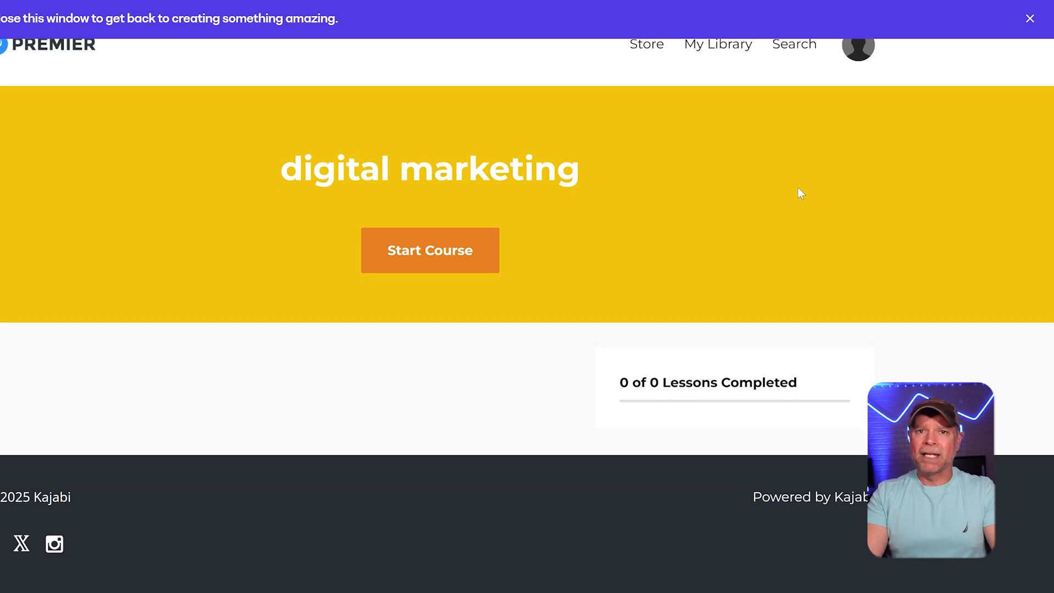
pyautogui.scroll(1, 799, 187)
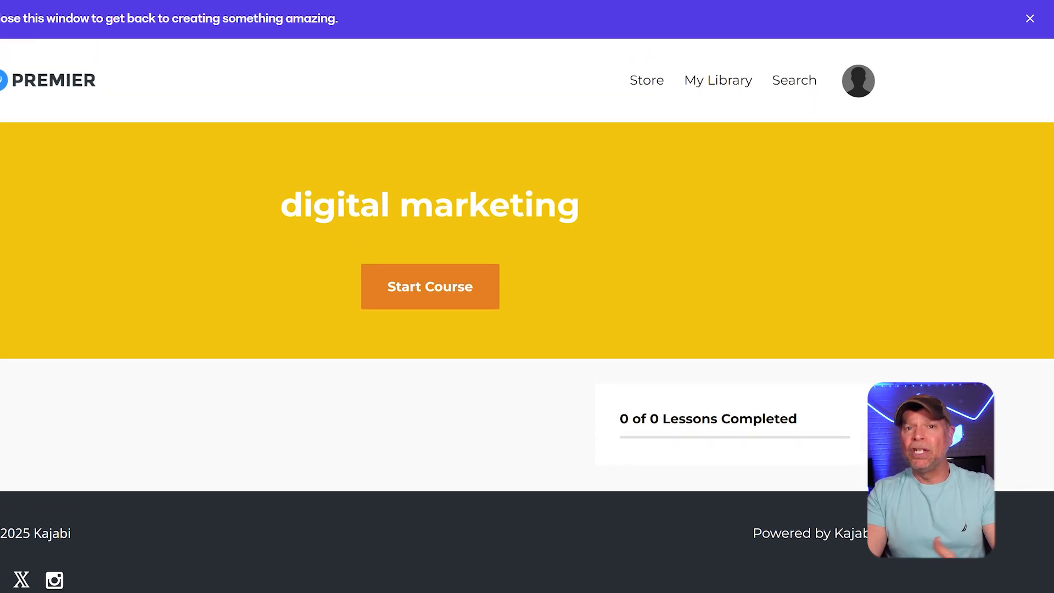
pyautogui.click(901, 1)
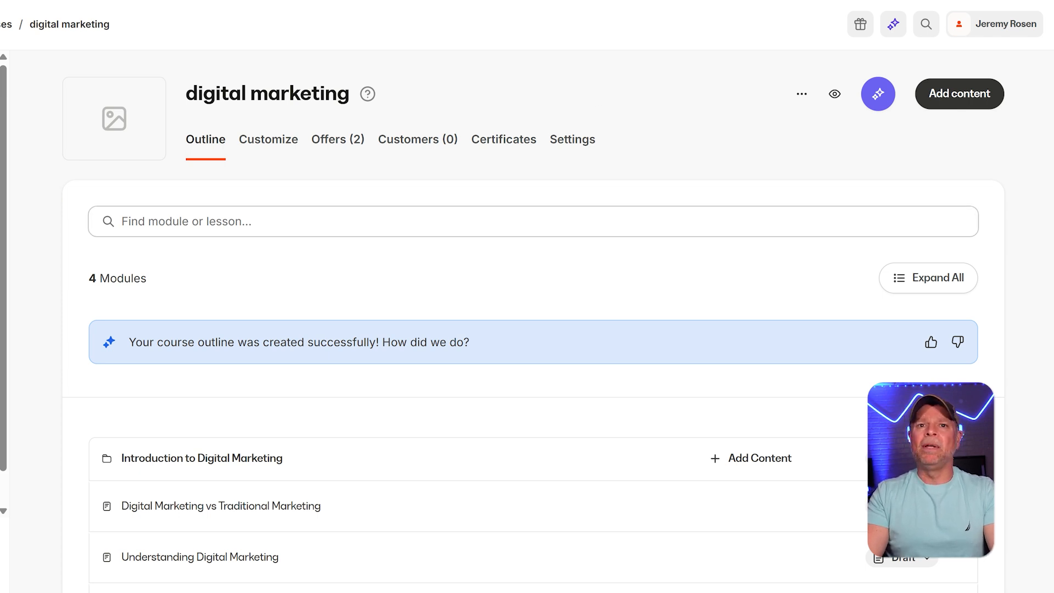
# Add a new offer for the course titled "digital marketing", price it as free and continue to the checkout options
pyautogui.click(349, 140)
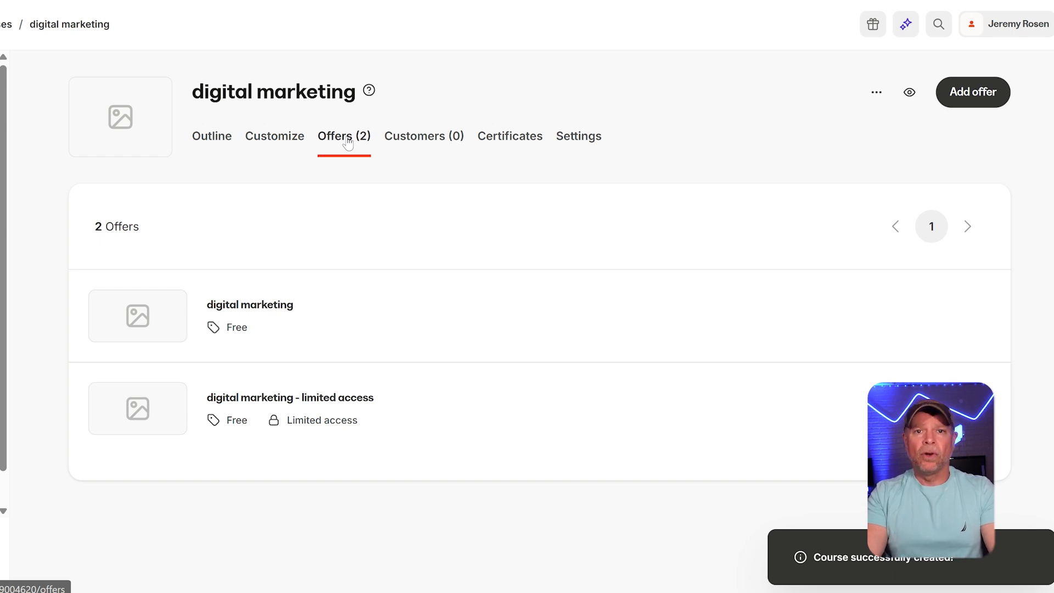
pyautogui.click(961, 92)
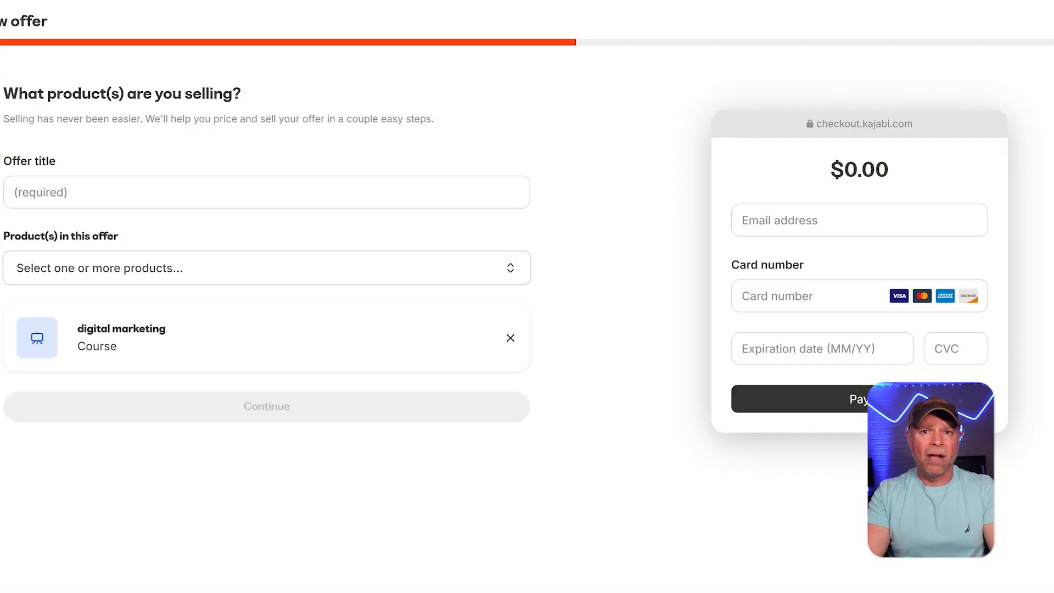
pyautogui.click(252, 192)
pyautogui.write('digital marketing')
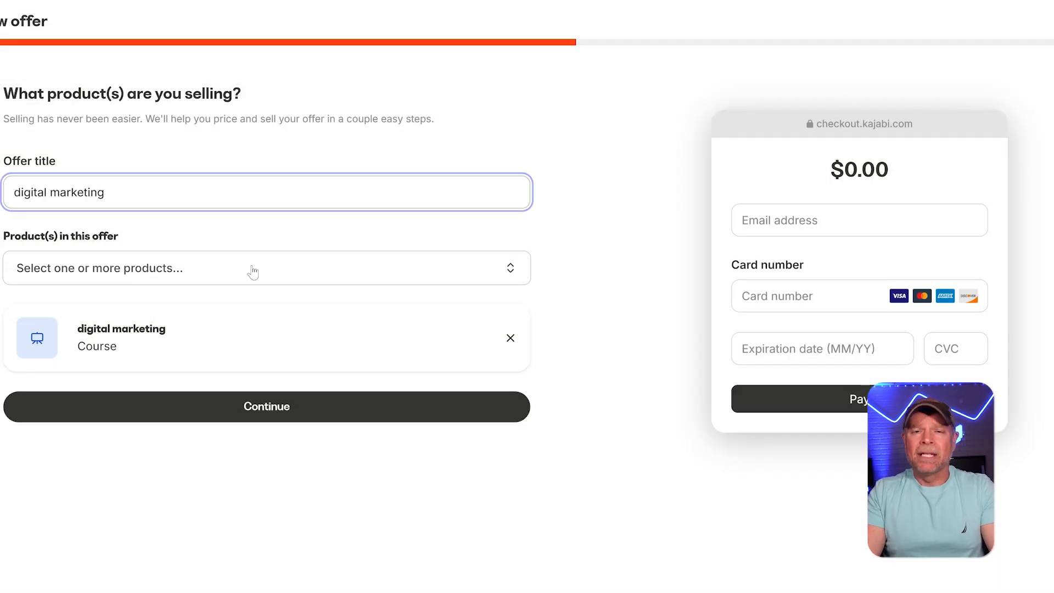
pyautogui.click(255, 272)
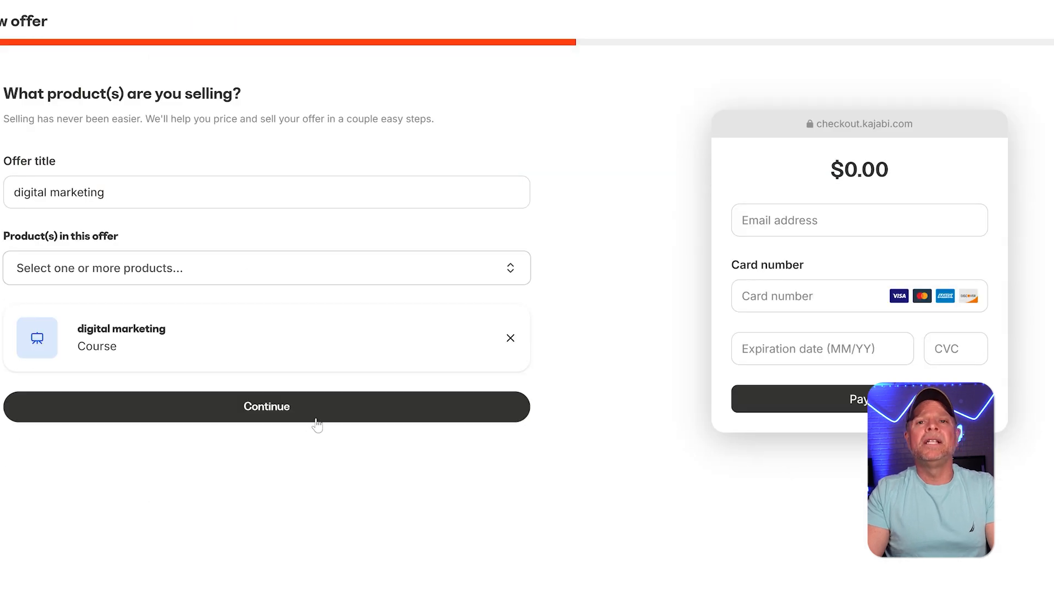
pyautogui.click(323, 415)
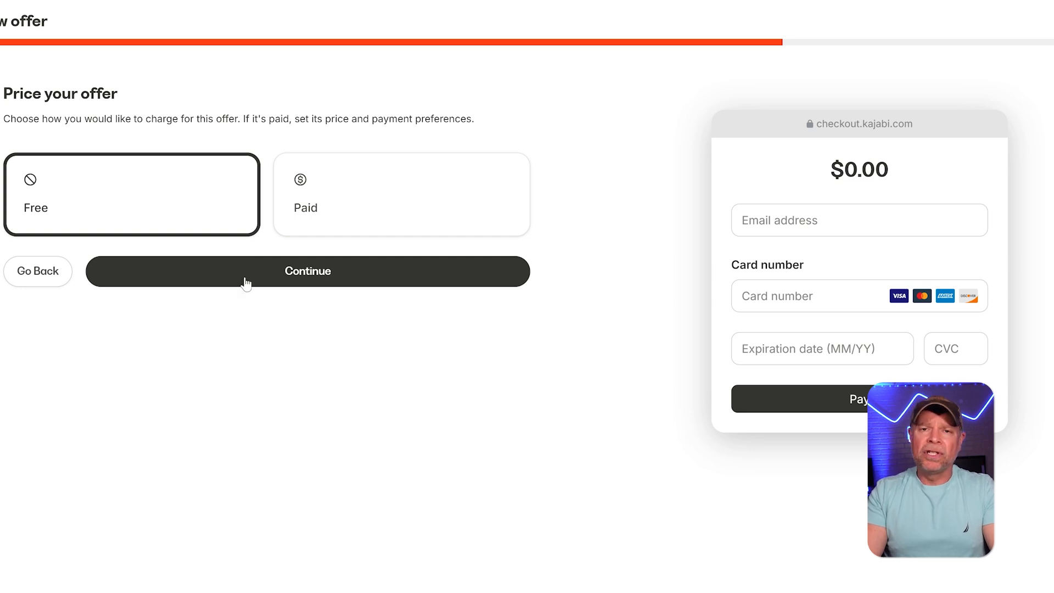
pyautogui.click(266, 286)
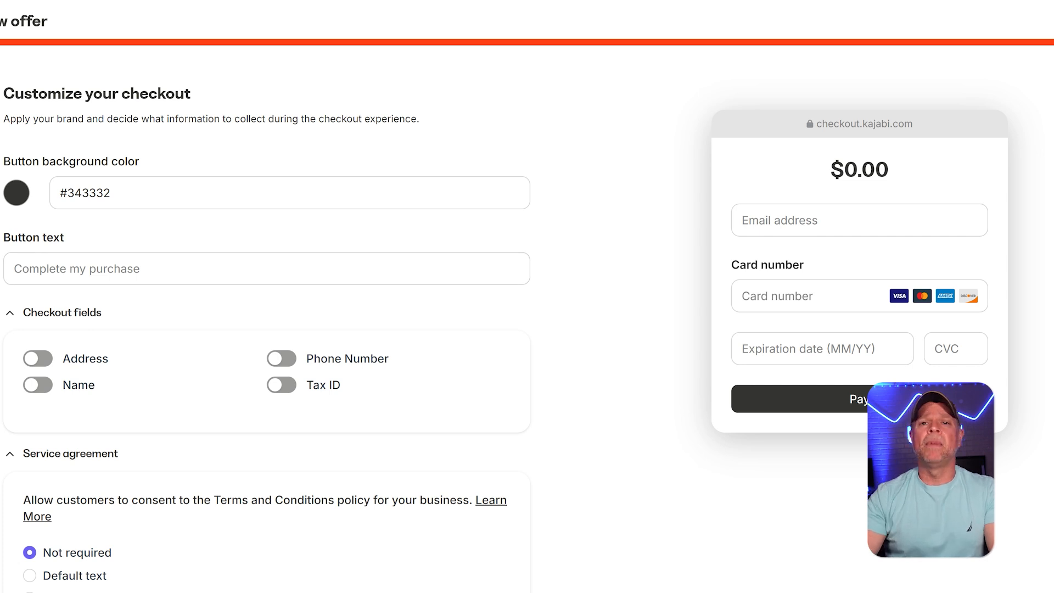
# Set the checkout button's background color to orange (#e67e22), then save and finish the offer
pyautogui.click(21, 197)
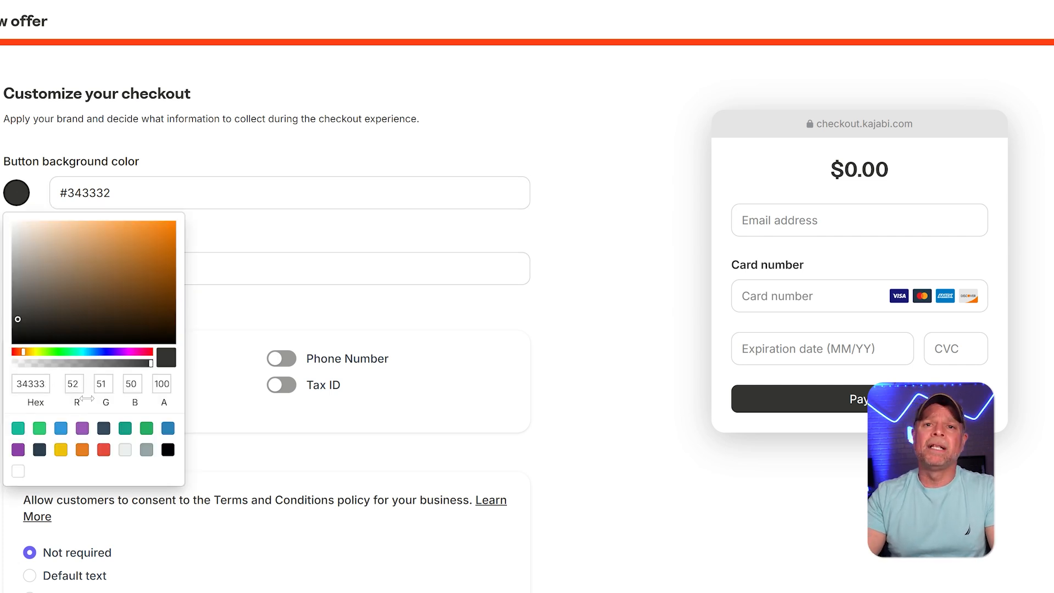
pyautogui.click(82, 450)
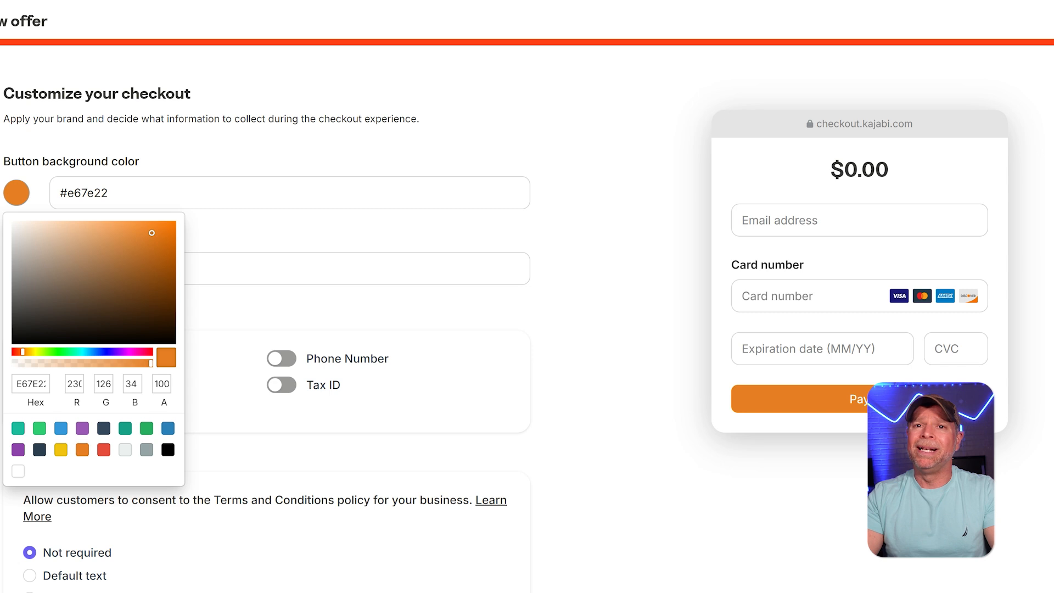
pyautogui.click(289, 264)
pyautogui.scroll(-2, 290, 269)
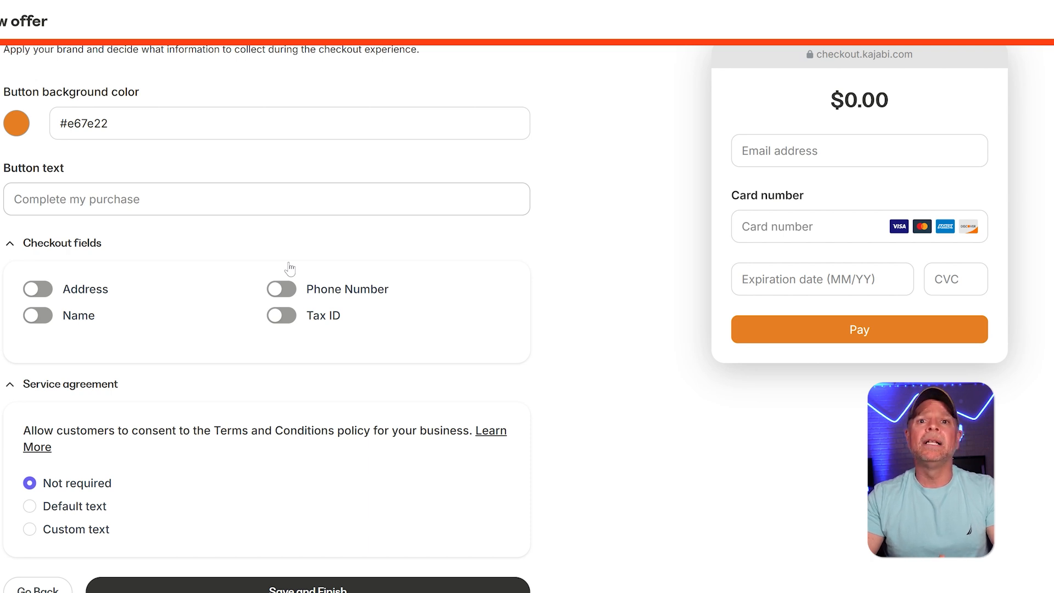
pyautogui.scroll(-1, 353, 565)
pyautogui.click(354, 564)
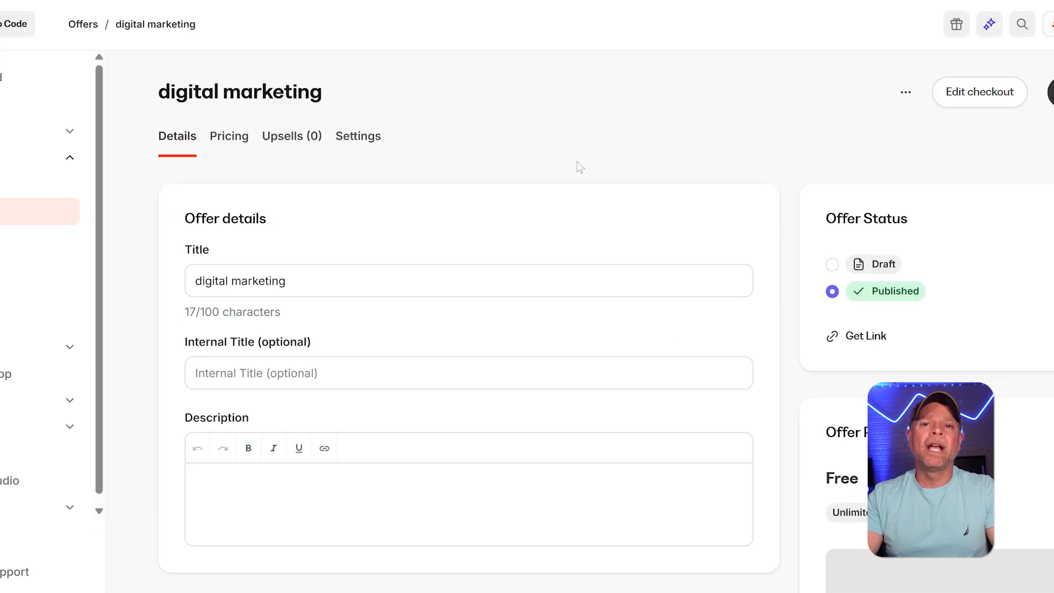
# Open the offer's checkout for editing and review its order bump settings
pyautogui.click(987, 98)
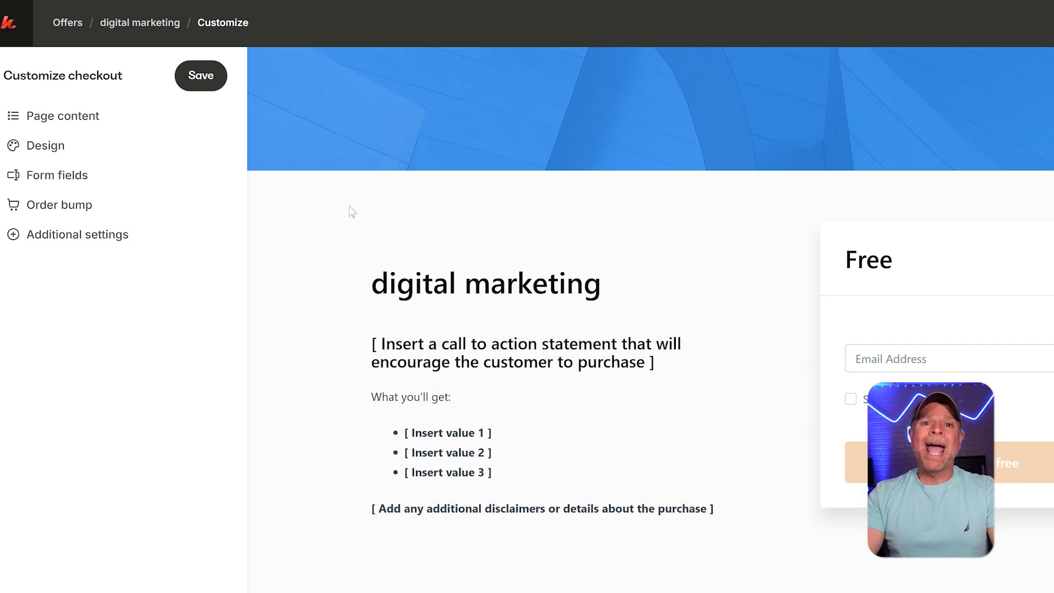
pyautogui.click(105, 212)
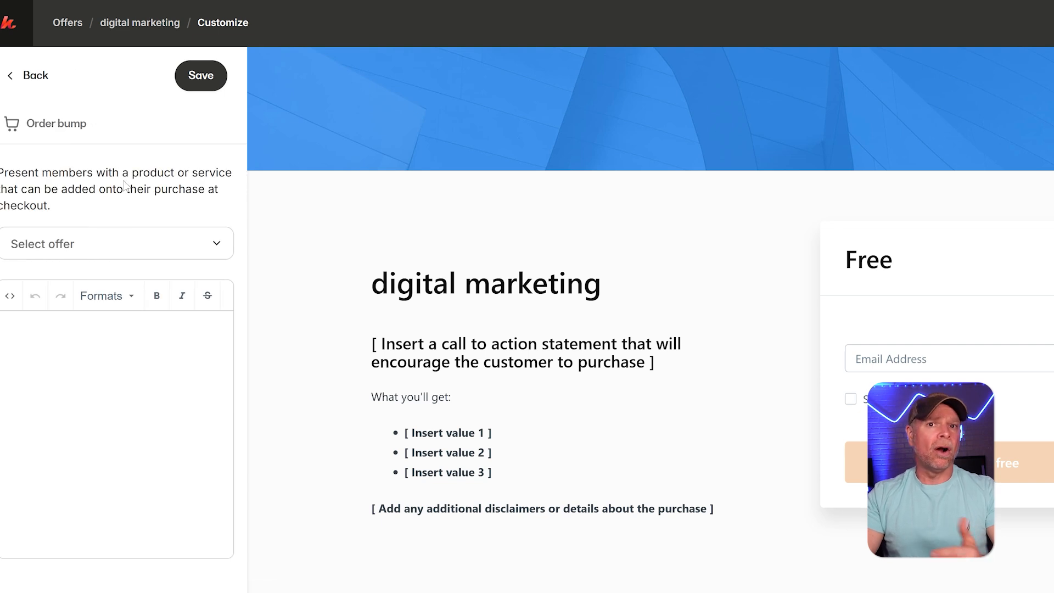
pyautogui.click(113, 244)
pyautogui.click(121, 225)
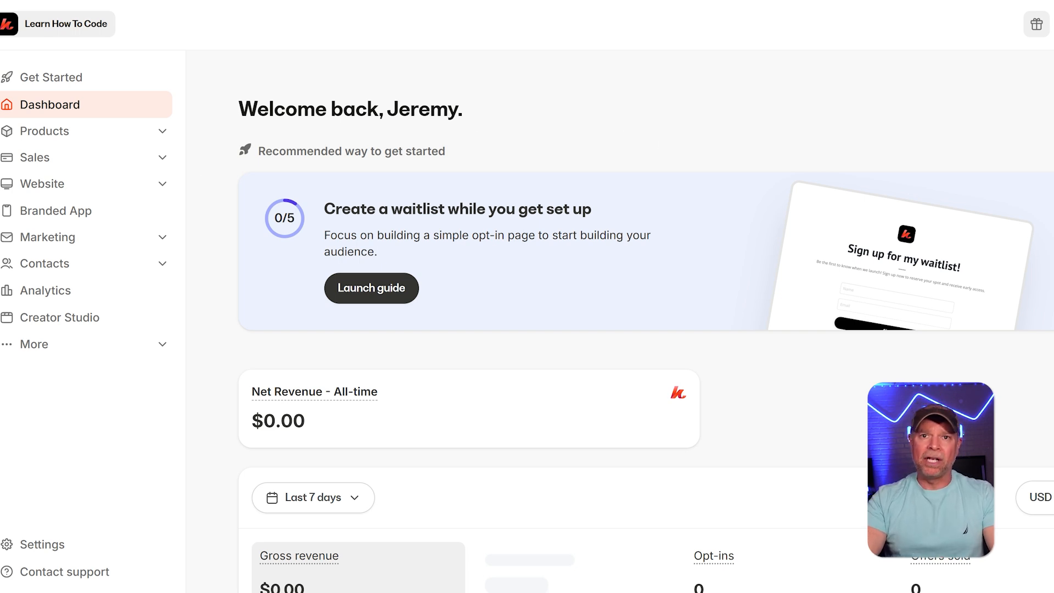
# Create a new landing page from the Streamlined Home sales template with the title "demo"
pyautogui.click(69, 187)
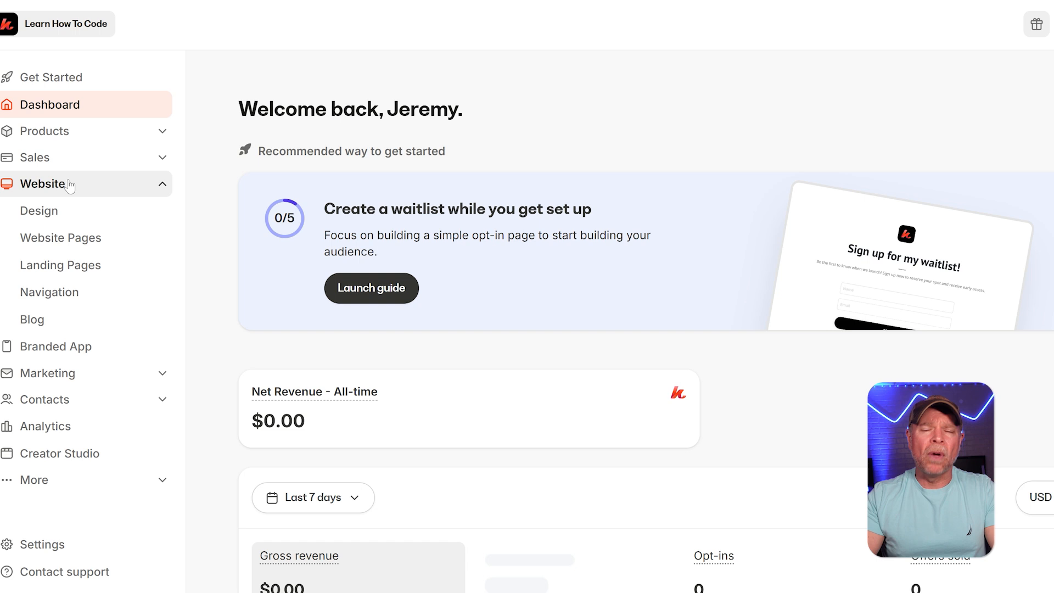
pyautogui.click(84, 273)
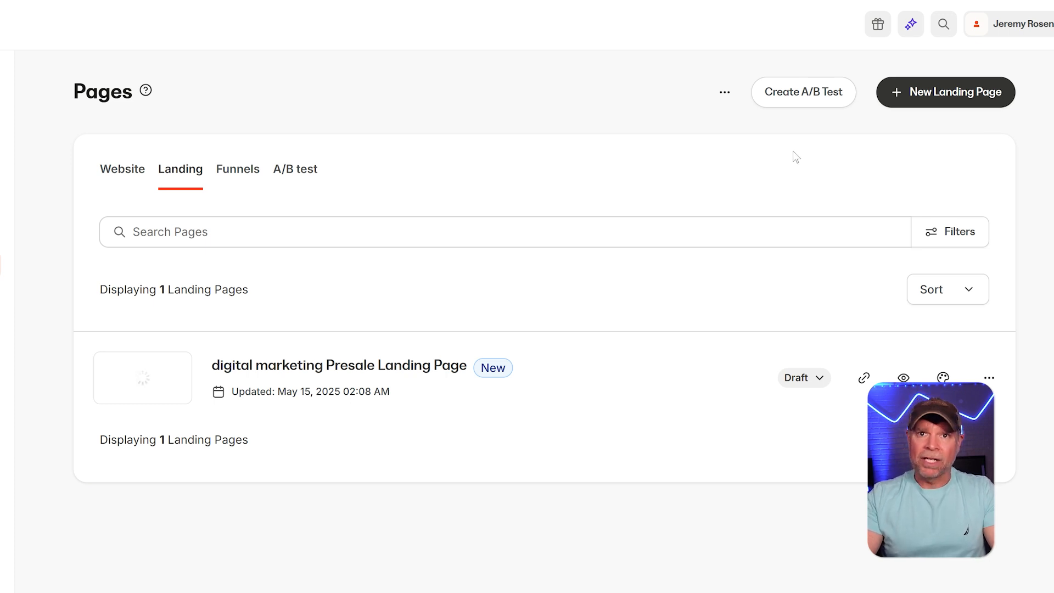
pyautogui.click(972, 104)
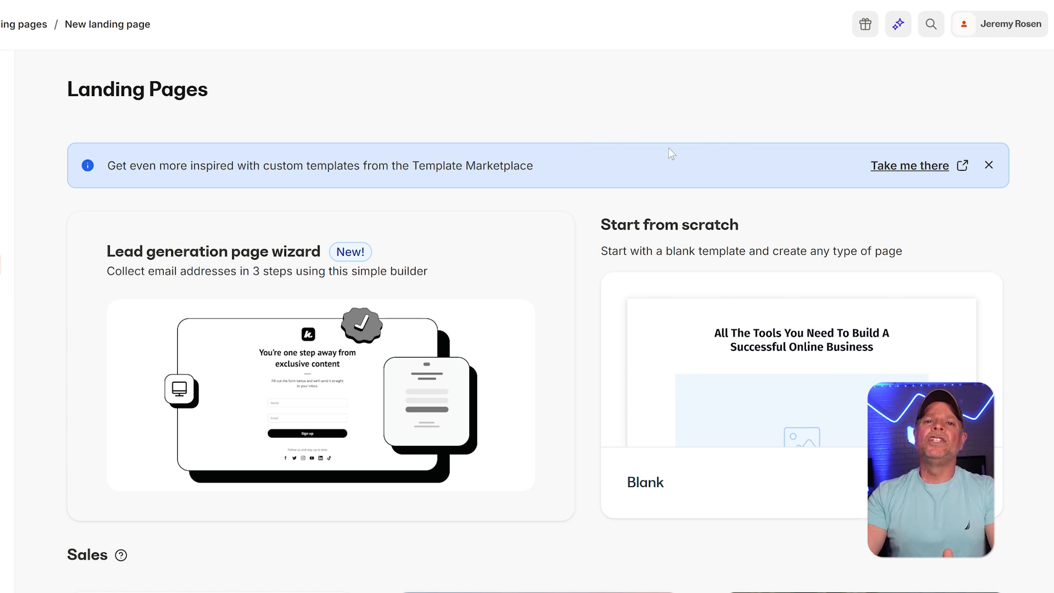
pyautogui.scroll(-5, 667, 148)
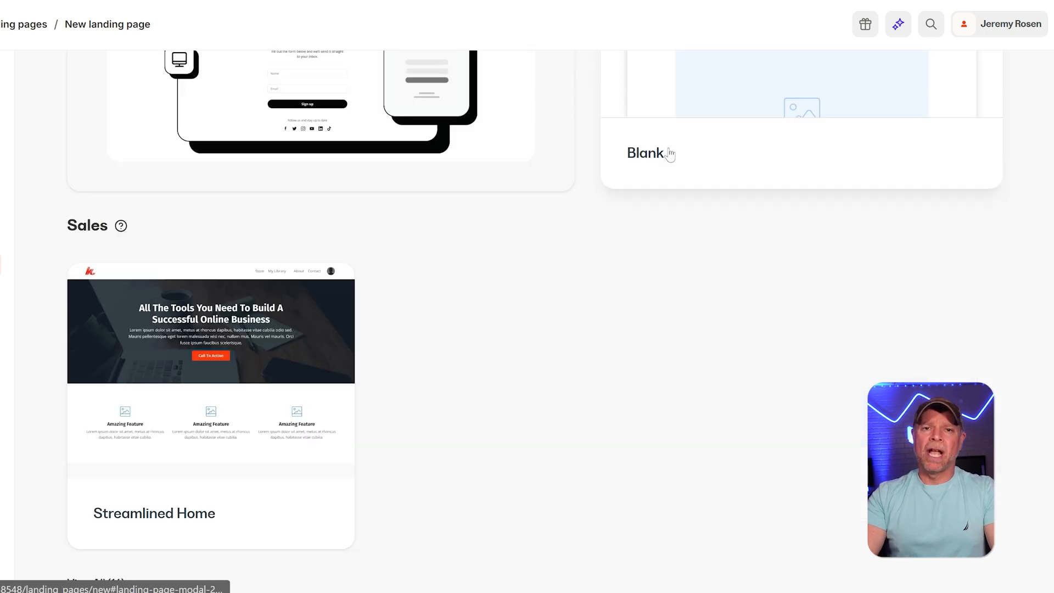
pyautogui.click(234, 366)
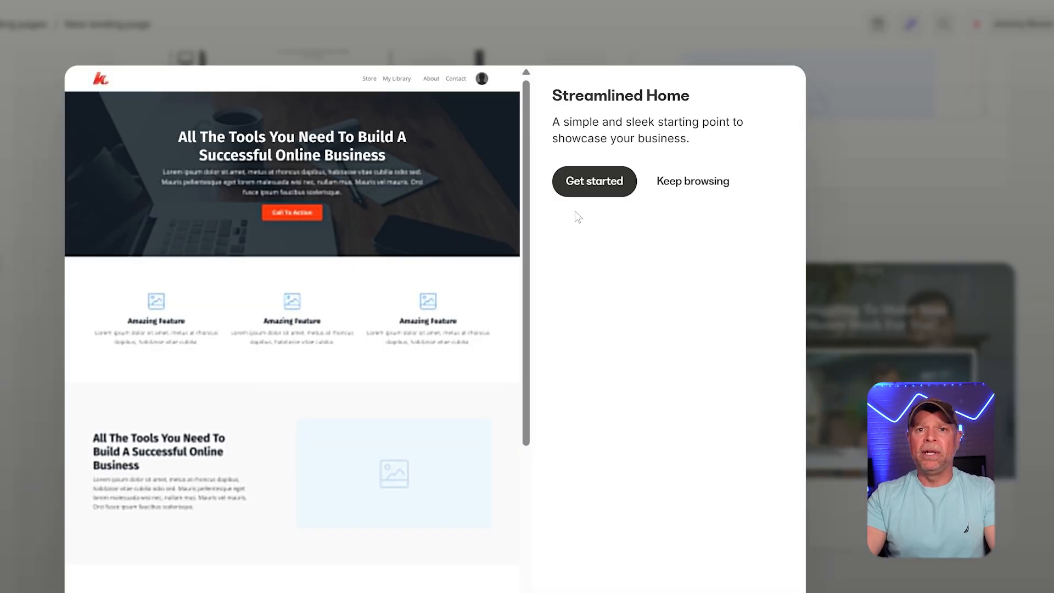
pyautogui.click(598, 186)
pyautogui.write('demo')
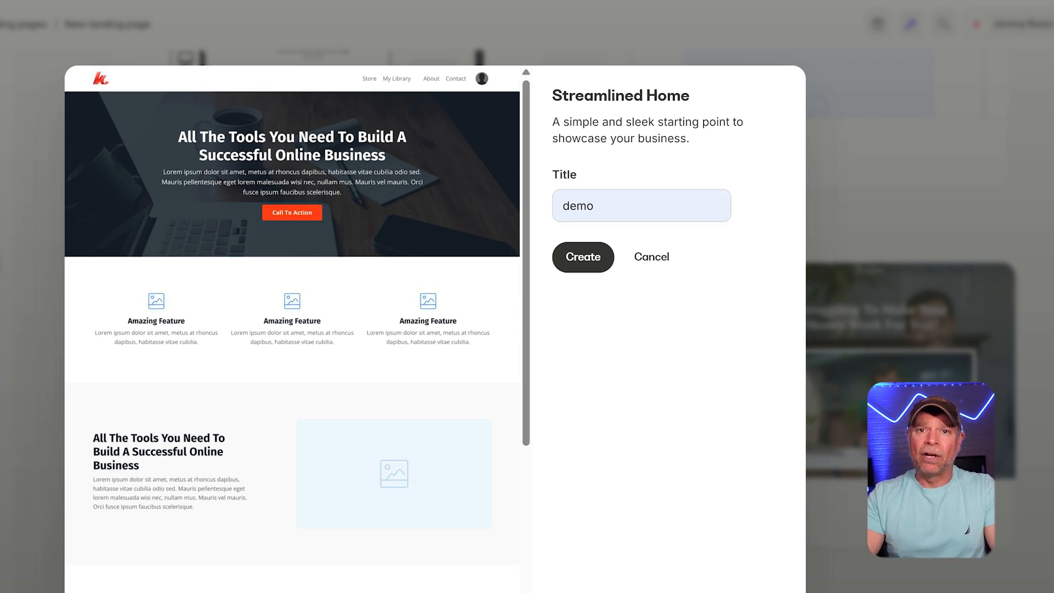
pyautogui.press('Return')
# Look through the demo landing page's layout and select the hero's Call To Action button text
pyautogui.scroll(-10, 659, 297)
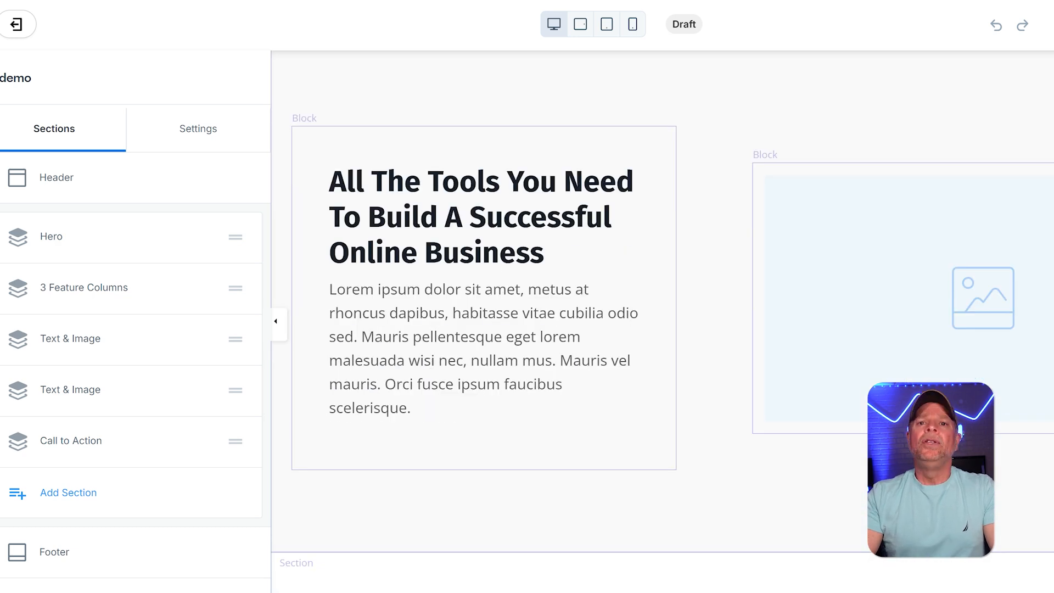
pyautogui.scroll(10, 663, 322)
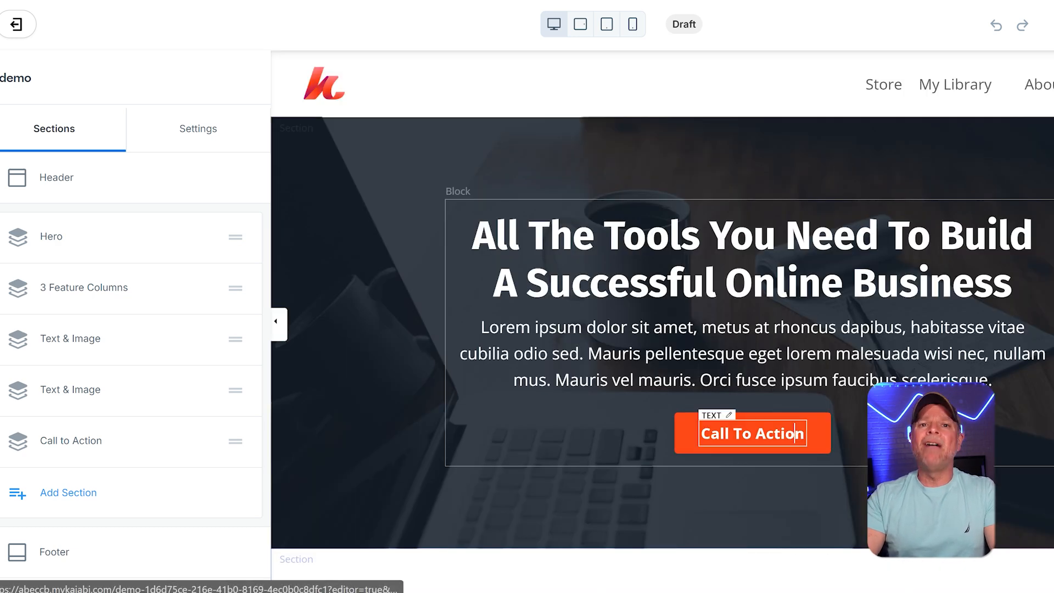
pyautogui.click(795, 433)
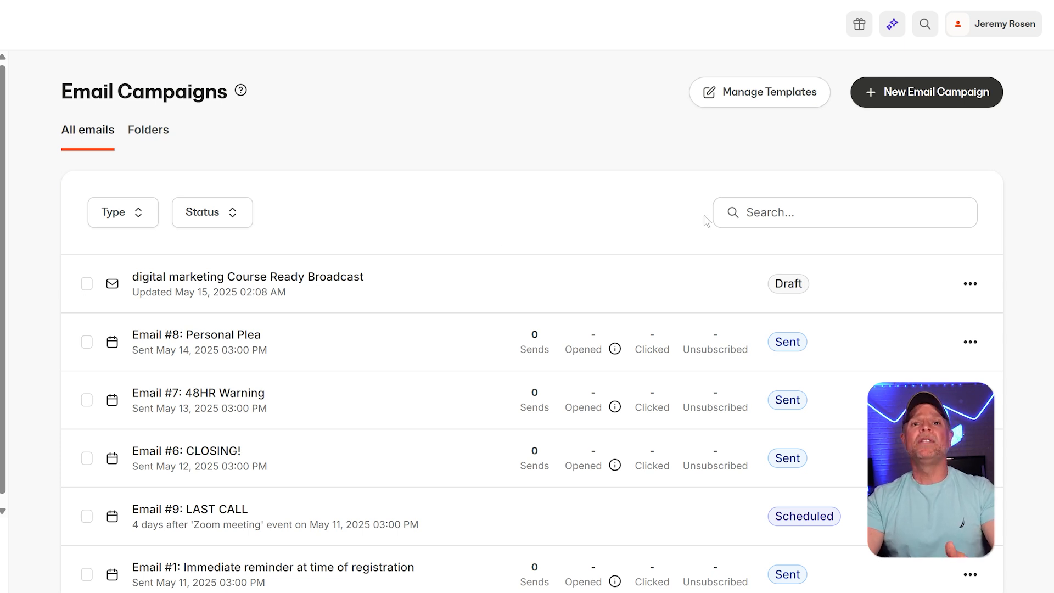
# Create a new email campaign of the Email Sequence type titled "demo"
pyautogui.click(923, 91)
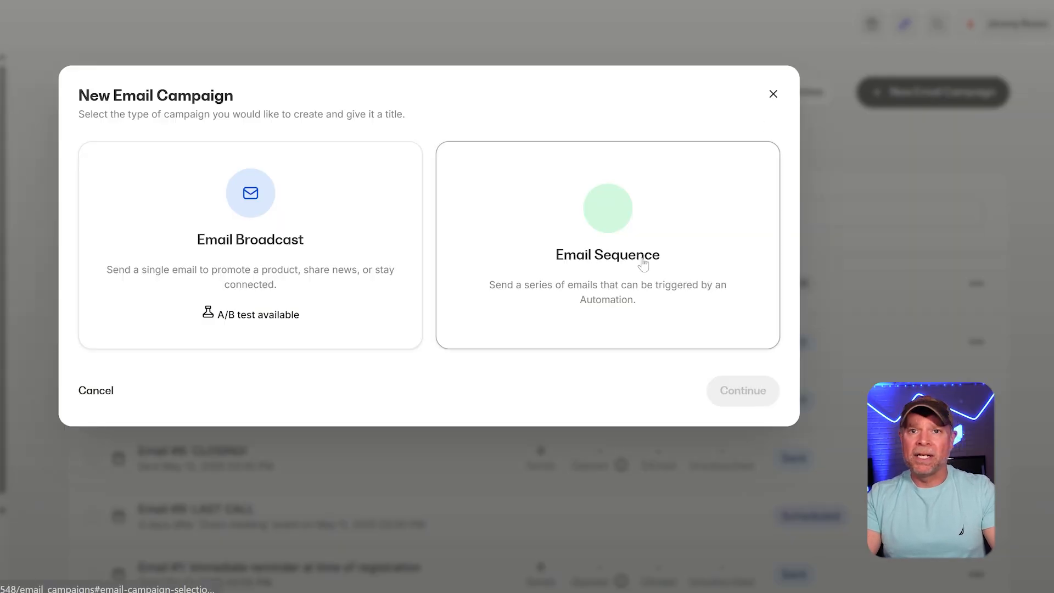
pyautogui.click(644, 263)
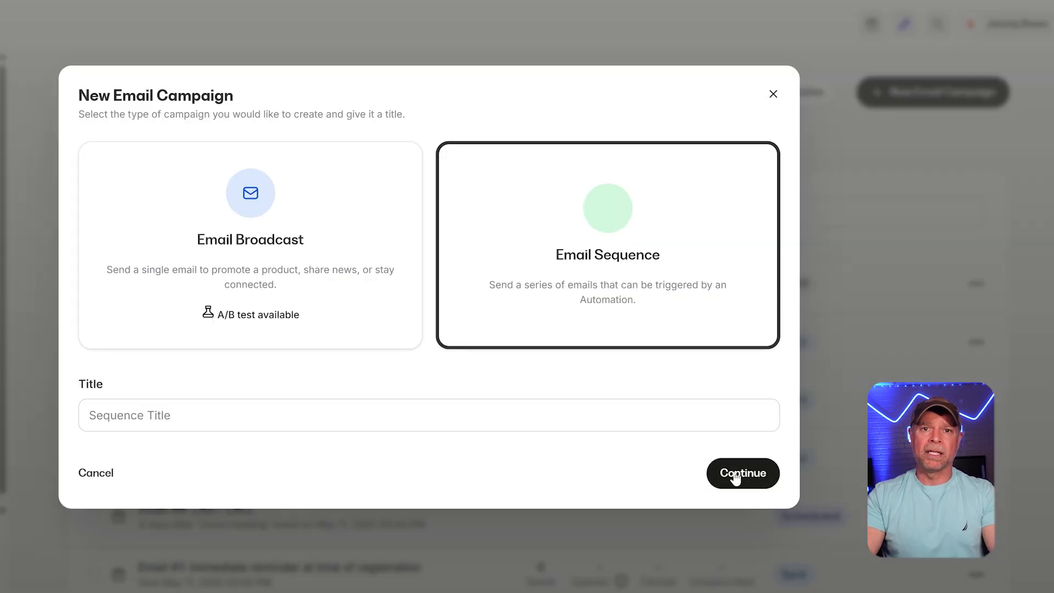
pyautogui.click(736, 477)
pyautogui.write('demo')
pyautogui.press('Return')
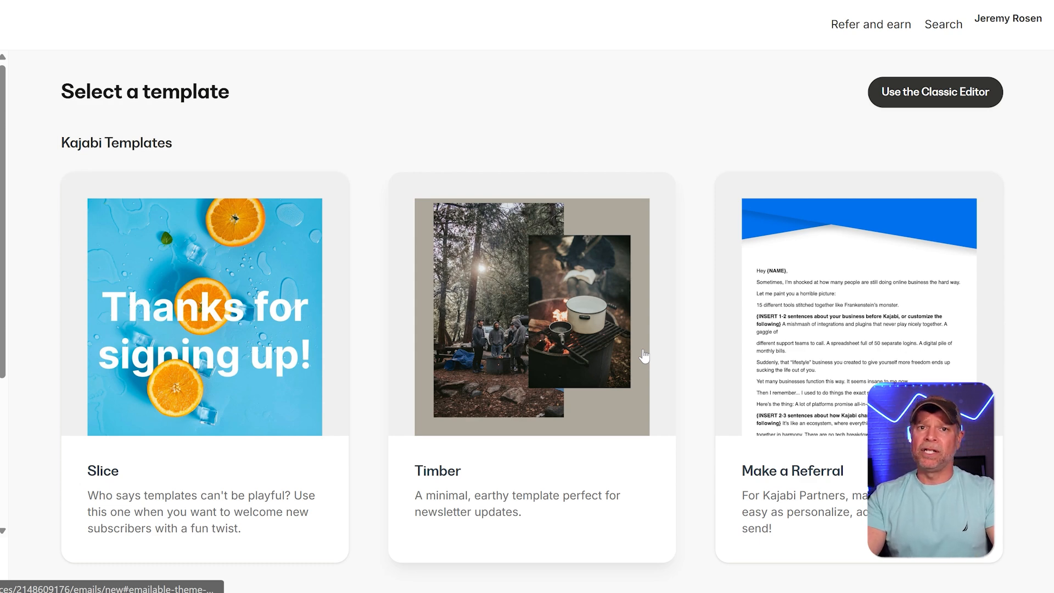
# Add an email to the sequence using the Slice template with the title "demo"
pyautogui.click(263, 346)
pyautogui.click(634, 229)
pyautogui.write('demo')
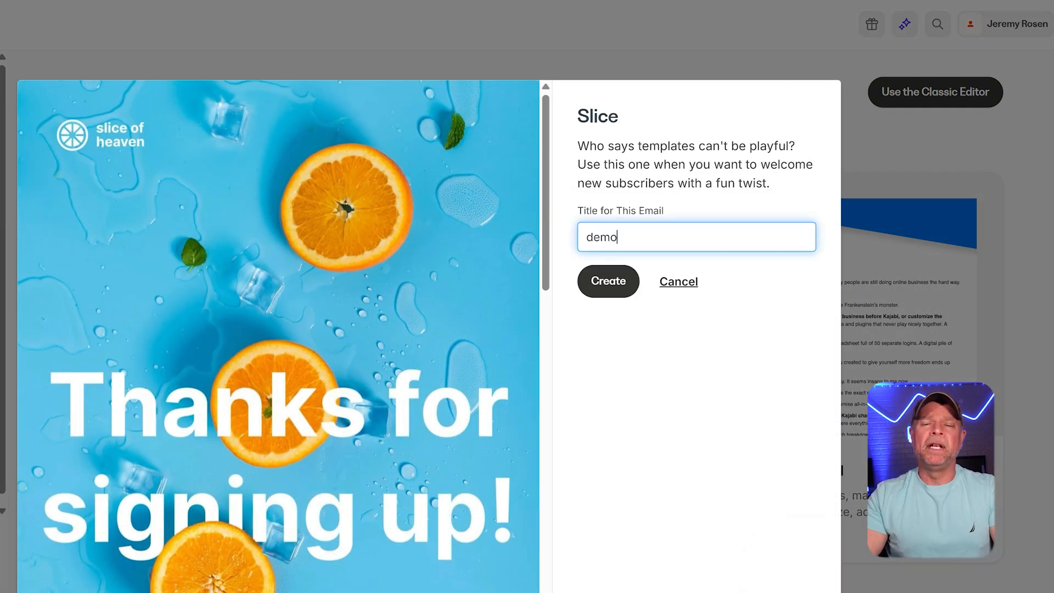
pyautogui.click(609, 280)
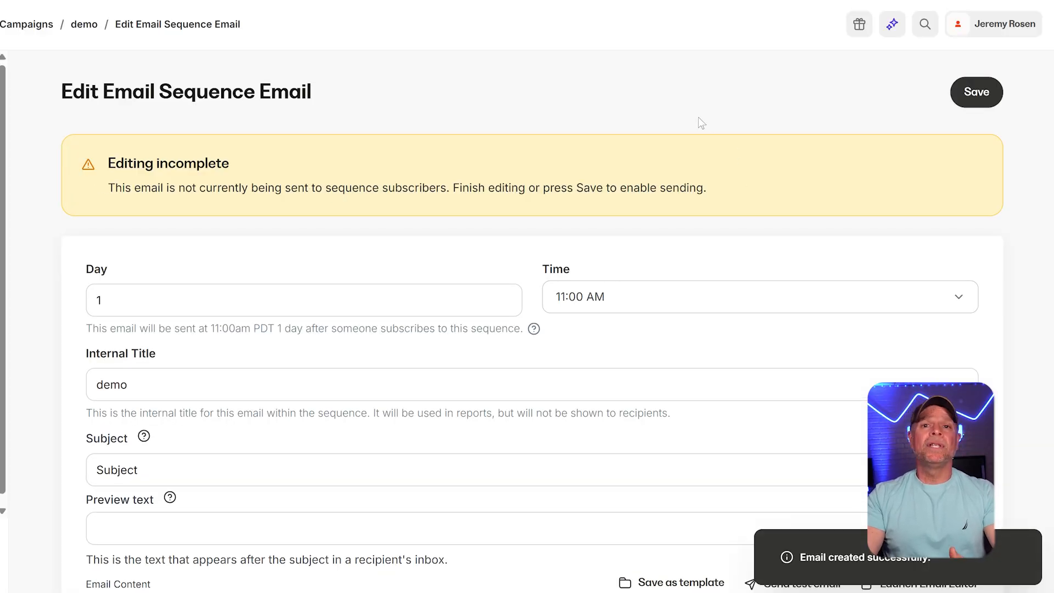
# Review the sequence email's settings and content, and send a test preview of it
pyautogui.scroll(-15, 700, 123)
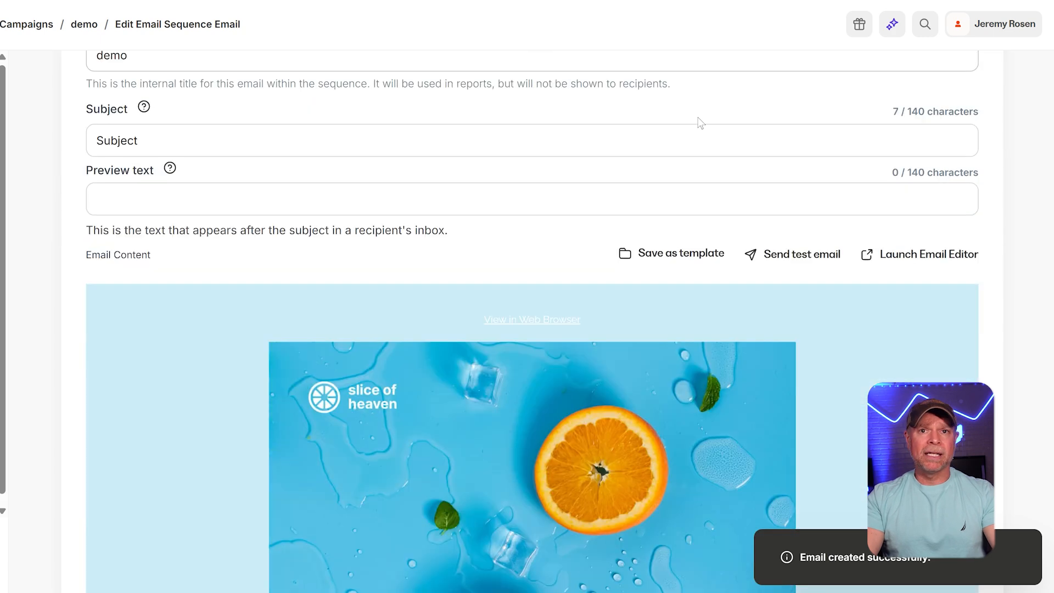
pyautogui.scroll(15, 699, 124)
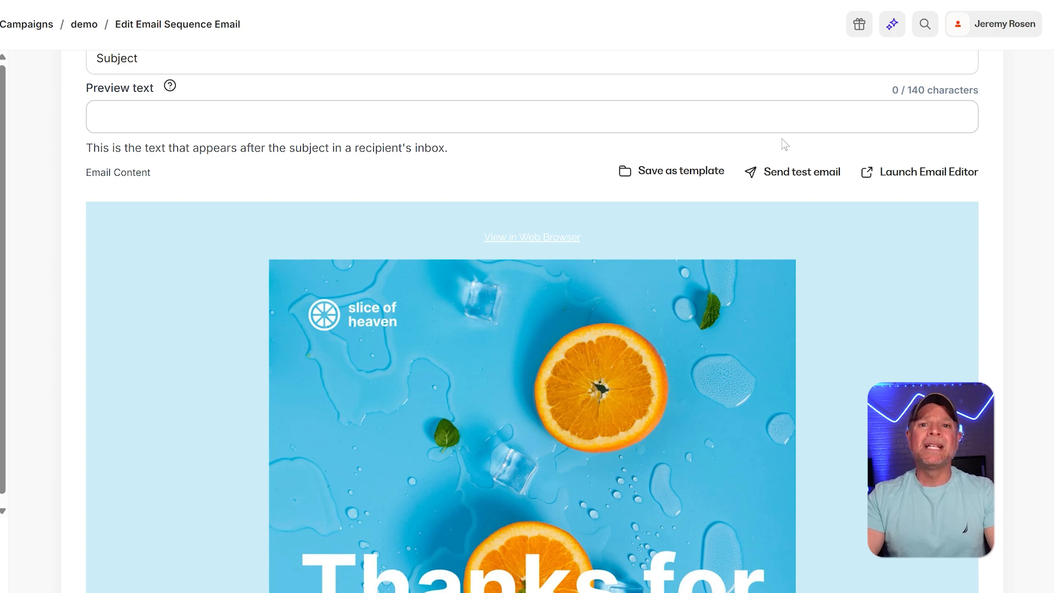
pyautogui.scroll(2, 788, 145)
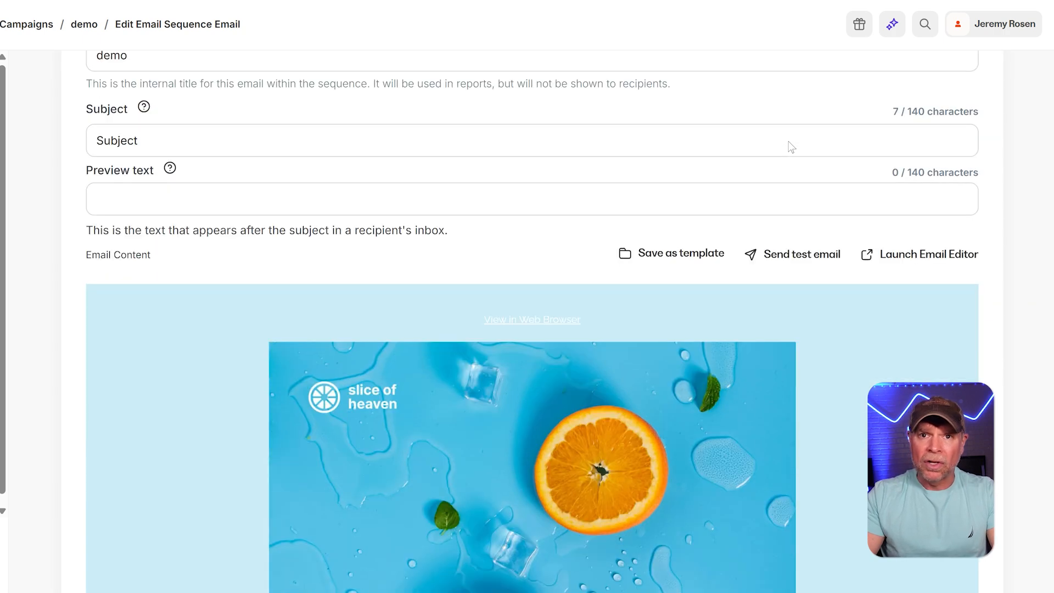
pyautogui.click(804, 263)
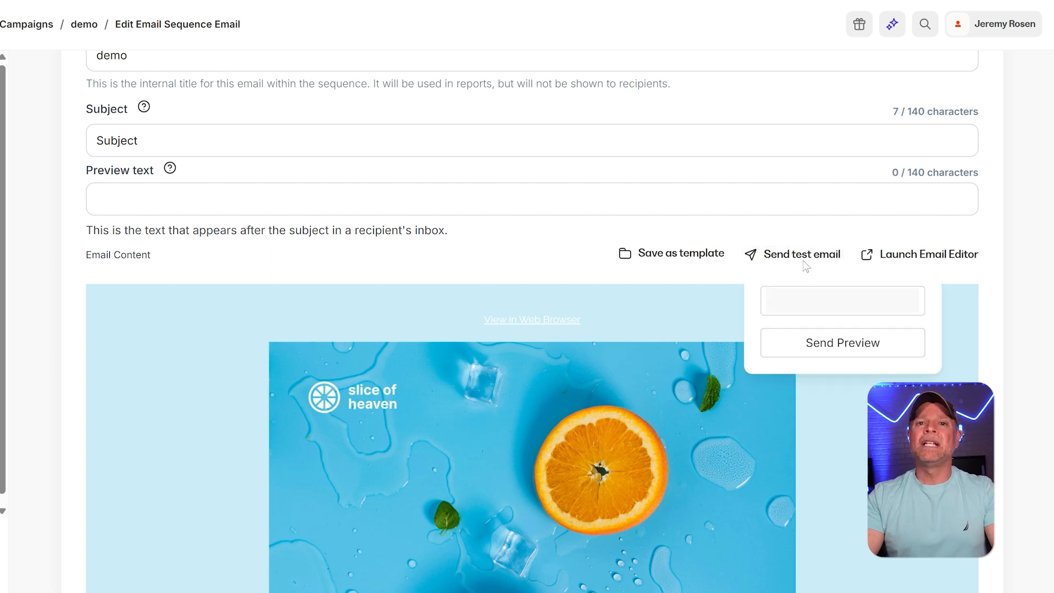
pyautogui.click(834, 351)
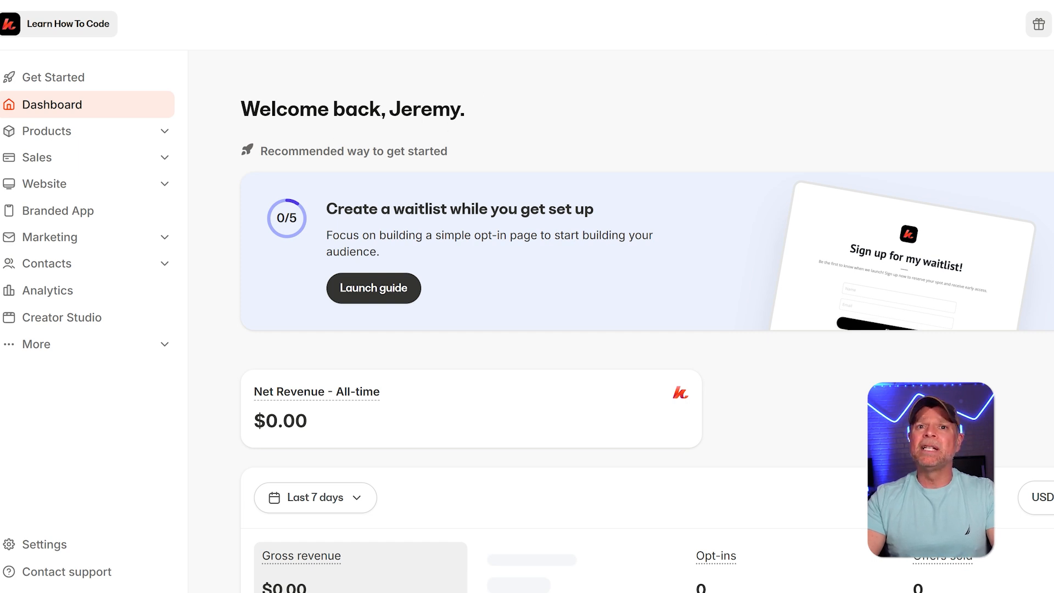
# Add the Rise template from the website's Template Store to the saved templates and check the Design page
pyautogui.click(104, 185)
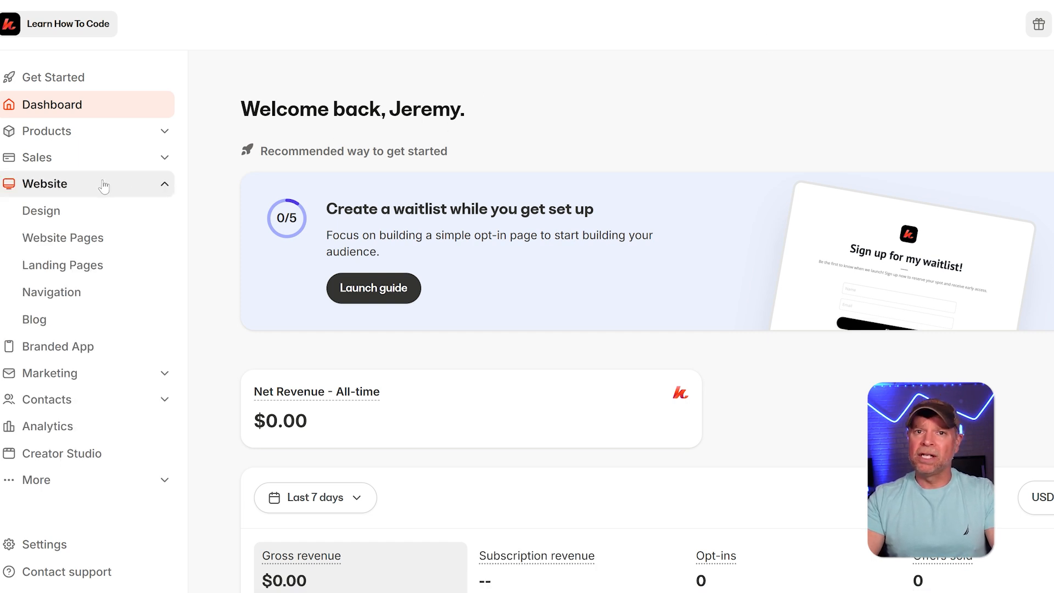
pyautogui.click(90, 221)
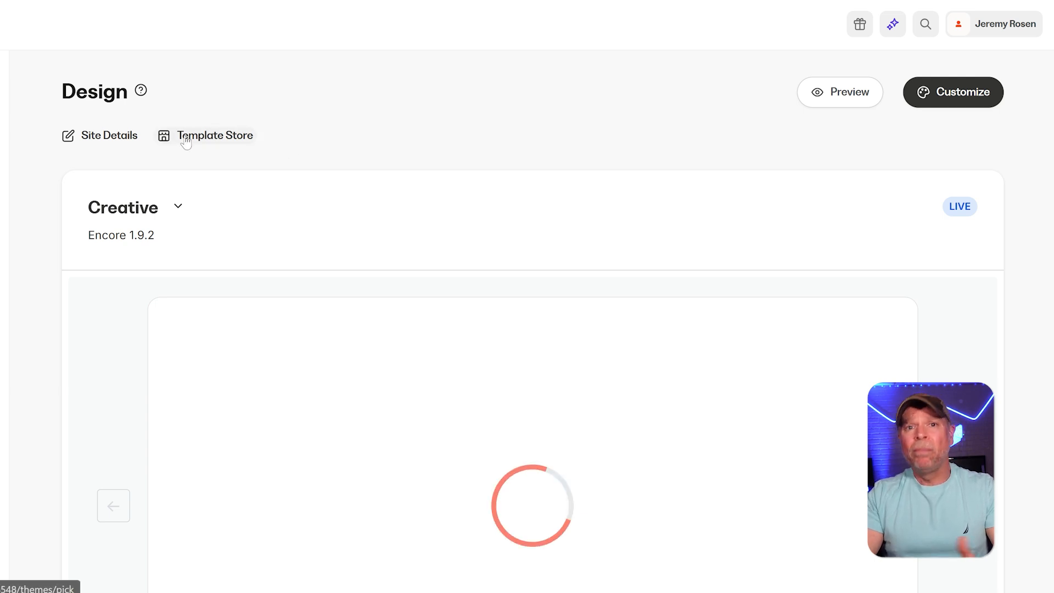
pyautogui.click(215, 135)
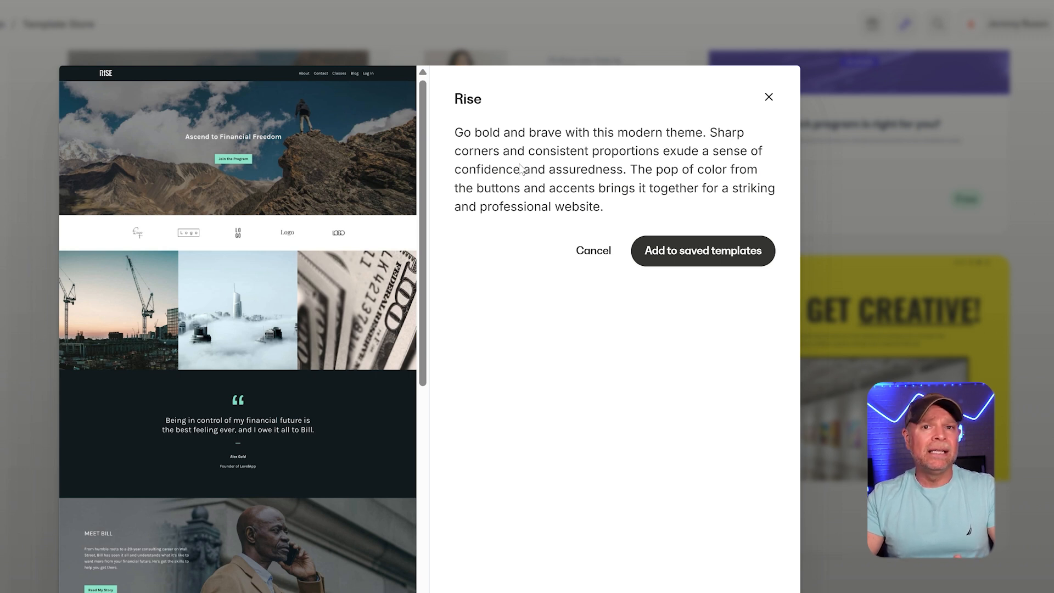
pyautogui.click(706, 252)
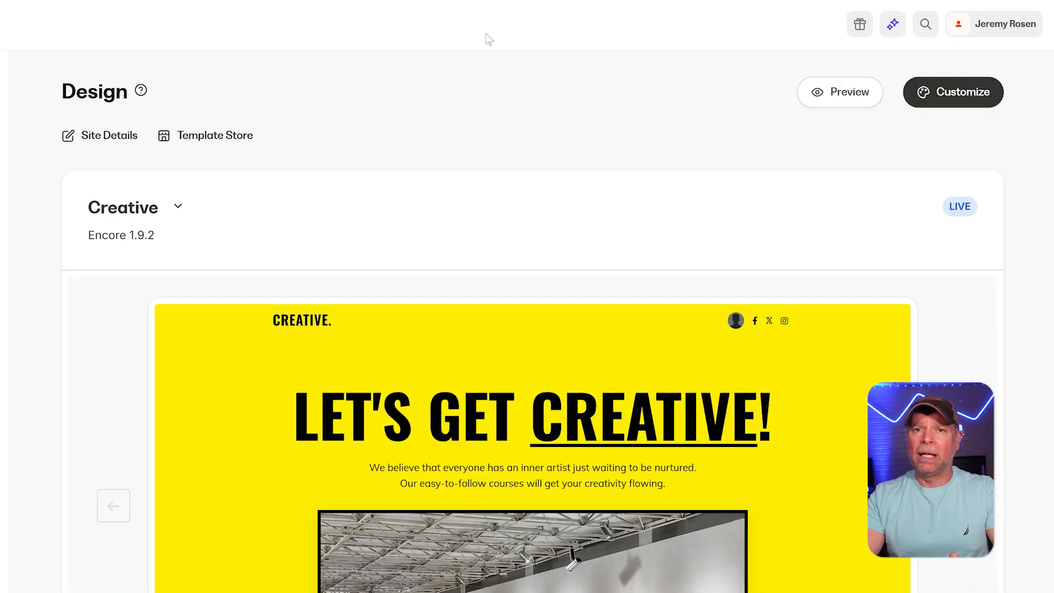
pyautogui.scroll(-7, 512, 259)
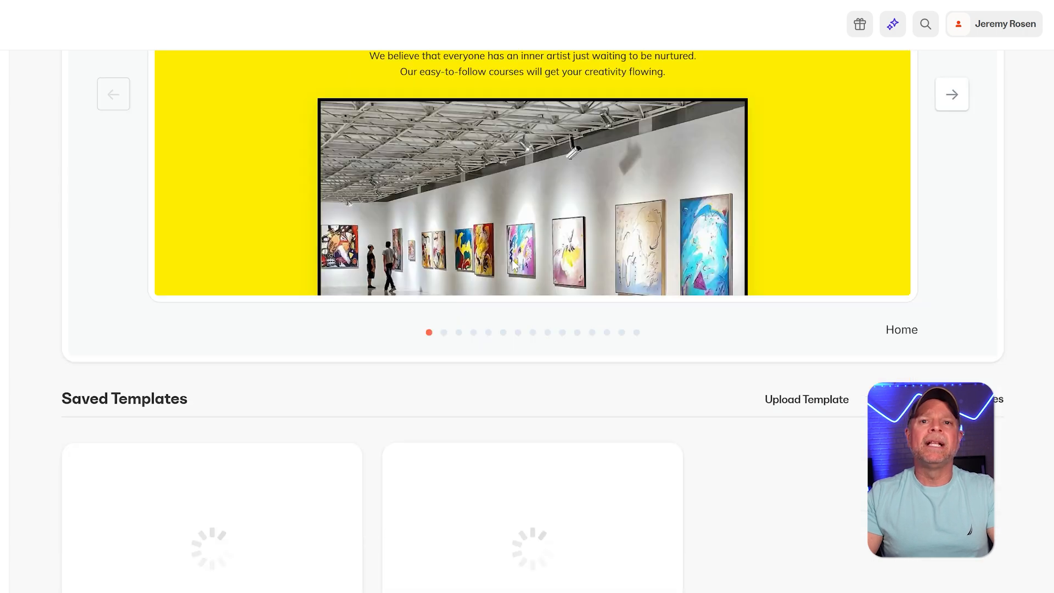
pyautogui.scroll(2, 512, 260)
pyautogui.scroll(5, 513, 263)
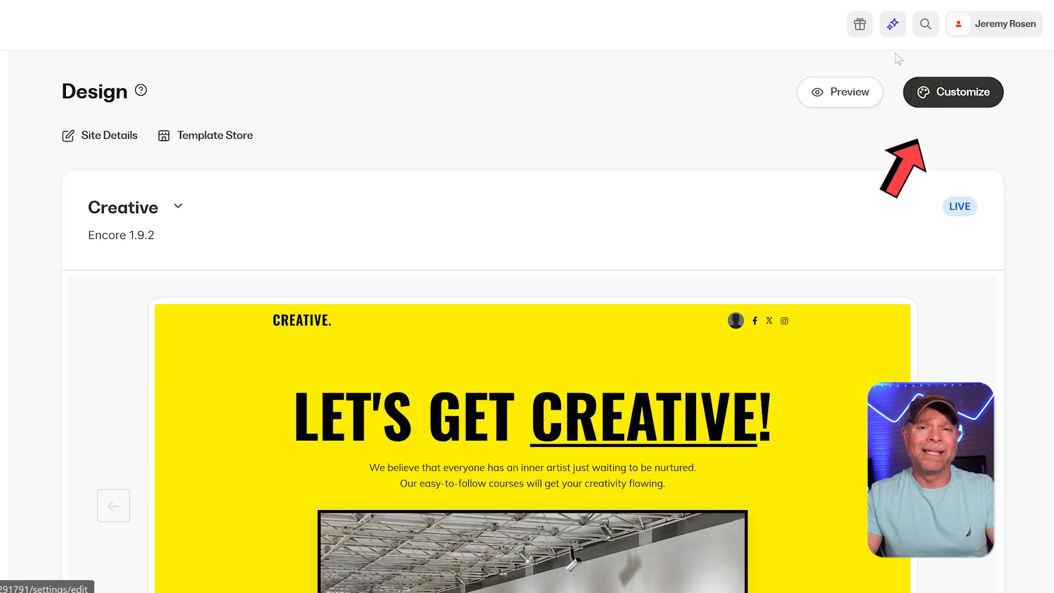
# Open the live Creative template for customization and look through its Home page sections
pyautogui.click(953, 92)
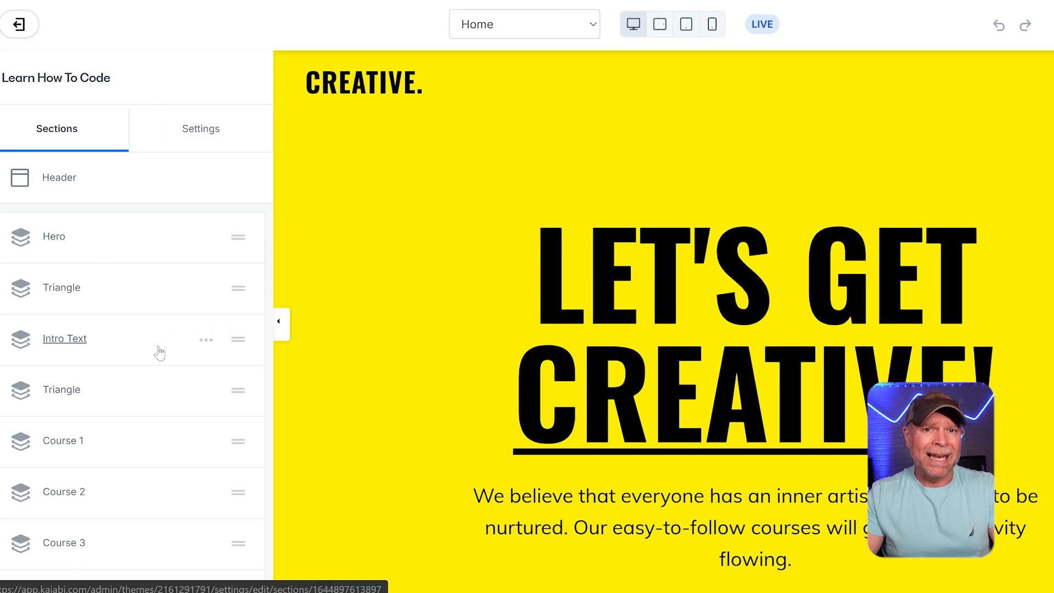
pyautogui.scroll(-6, 159, 353)
pyautogui.scroll(8, 160, 353)
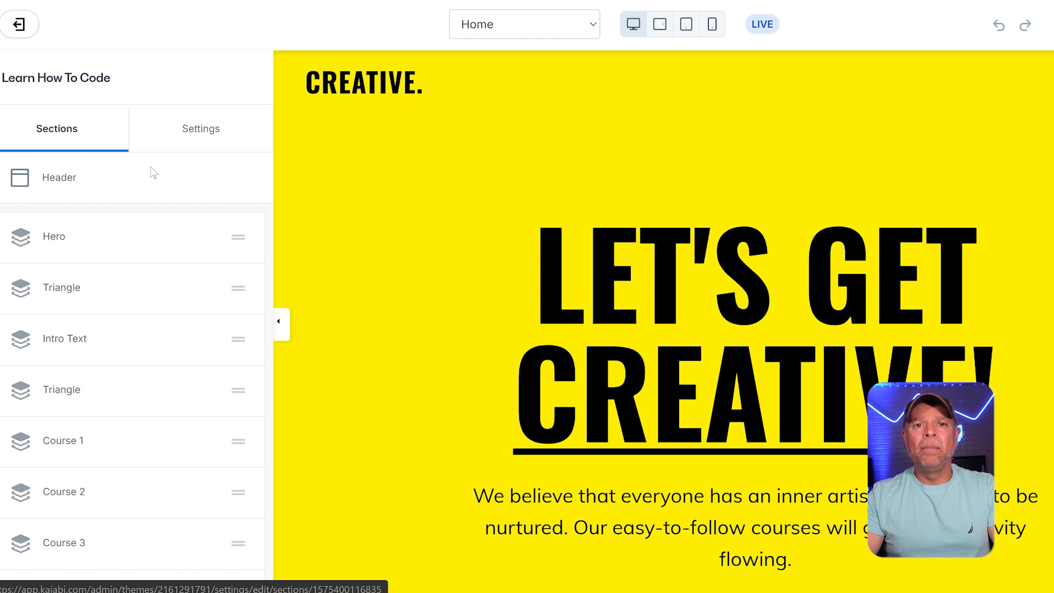
# Review the Style Guide's button and font settings and save the website's customizations
pyautogui.click(199, 137)
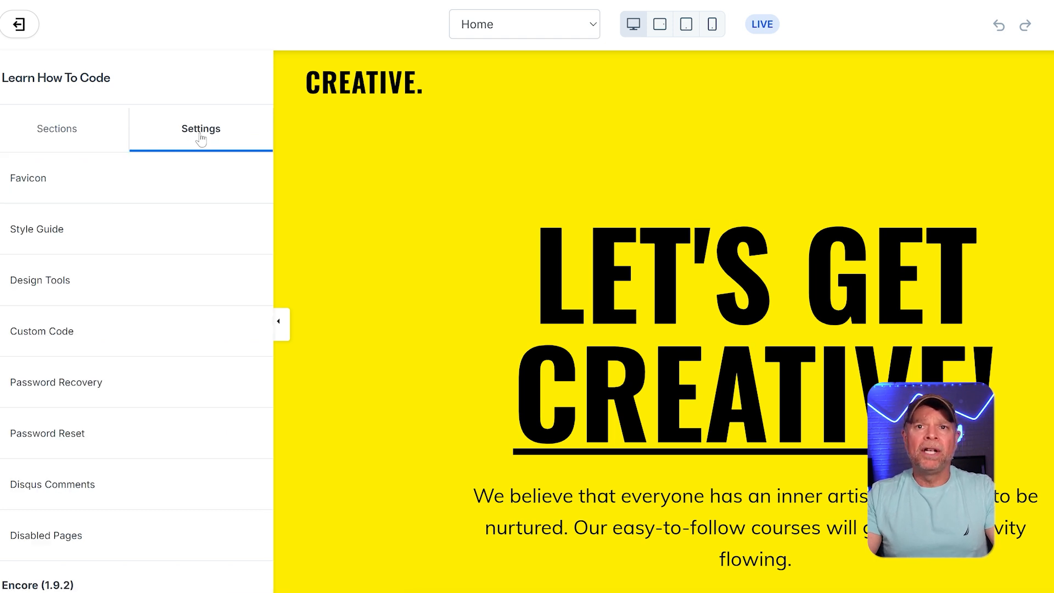
pyautogui.click(60, 230)
pyautogui.scroll(-5, 131, 296)
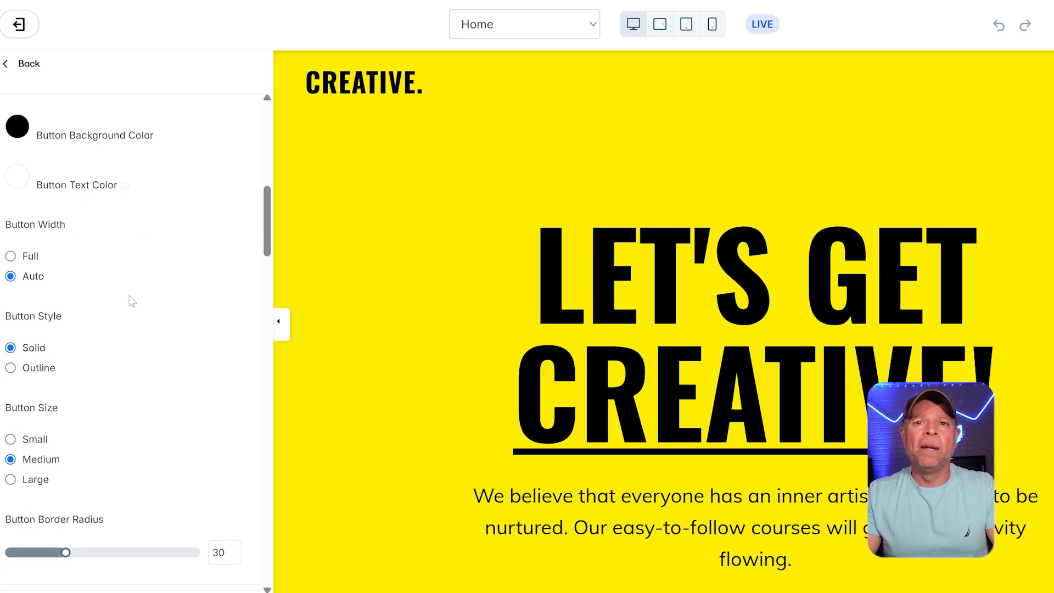
pyautogui.scroll(-6, 108, 207)
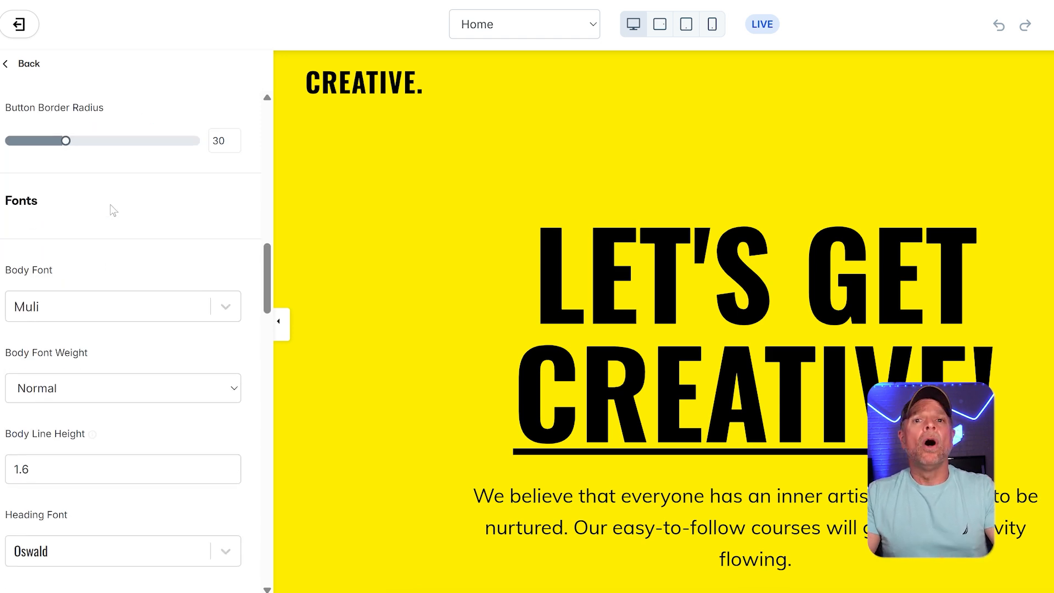
pyautogui.scroll(-5, 713, 315)
pyautogui.scroll(5, 713, 315)
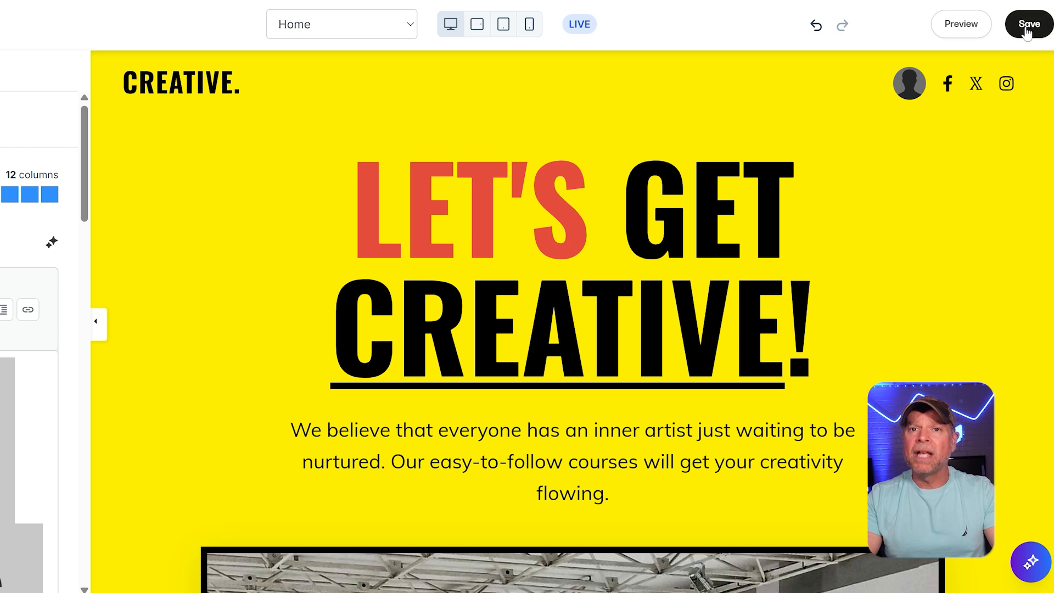
pyautogui.click(1027, 27)
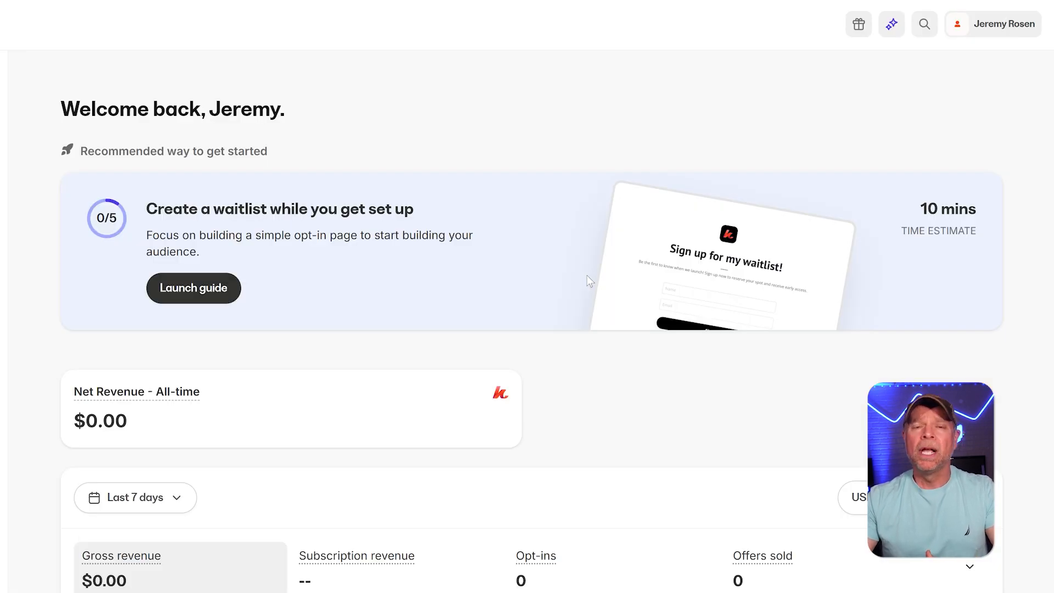
# Browse the Kajabi University page from the dashboard's resources and choose the live chat support option
pyautogui.scroll(-12, 587, 276)
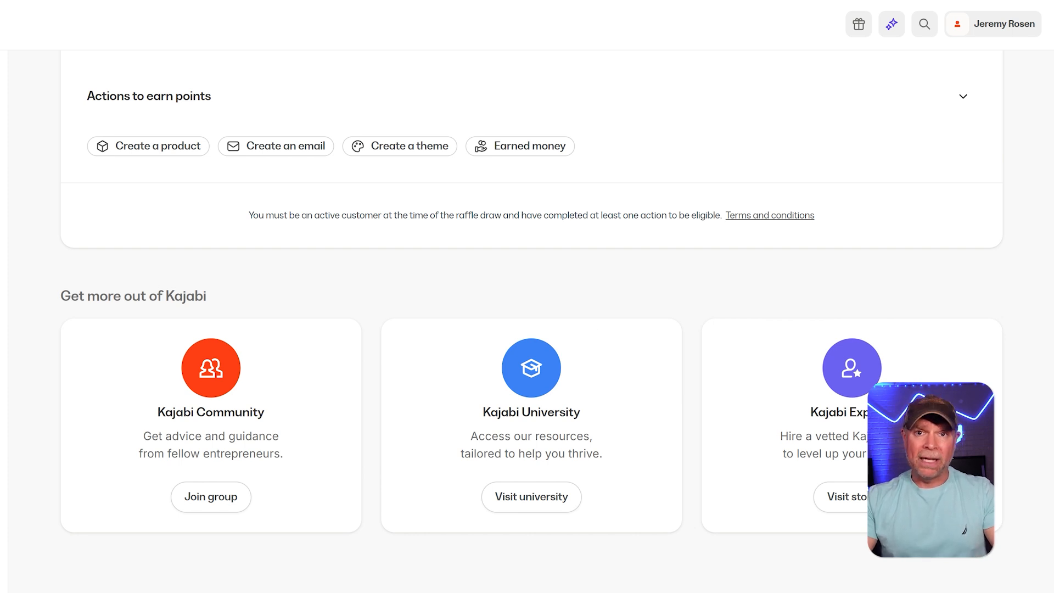
pyautogui.click(526, 504)
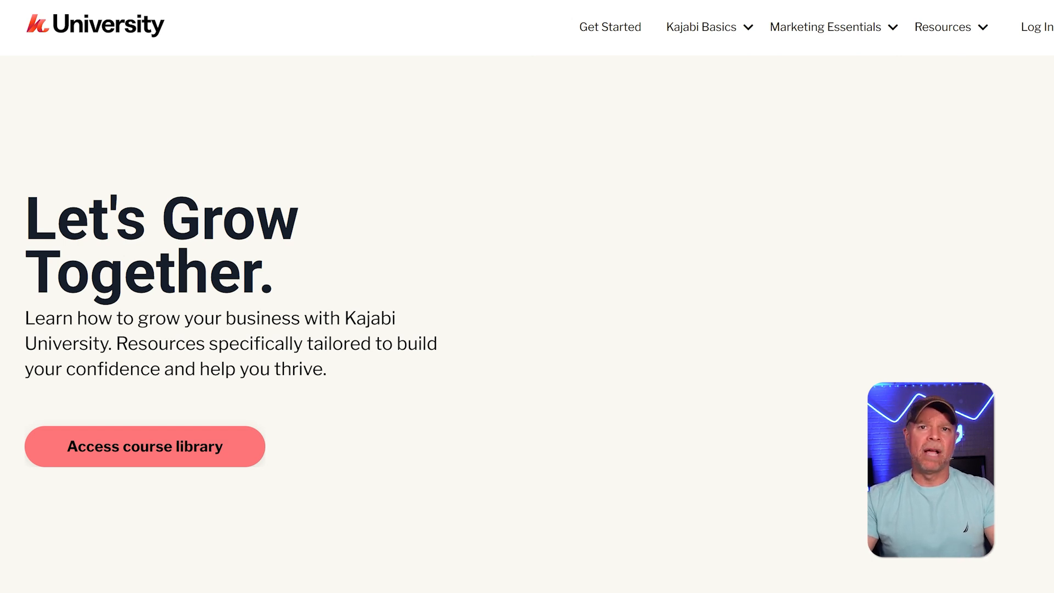
pyautogui.scroll(-10, 527, 285)
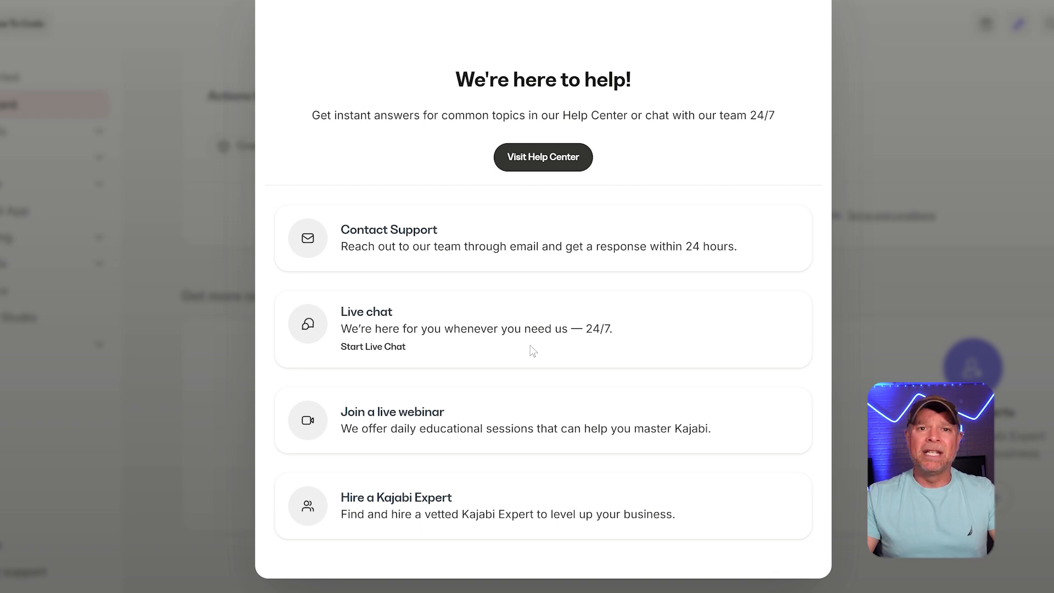
pyautogui.click(302, 347)
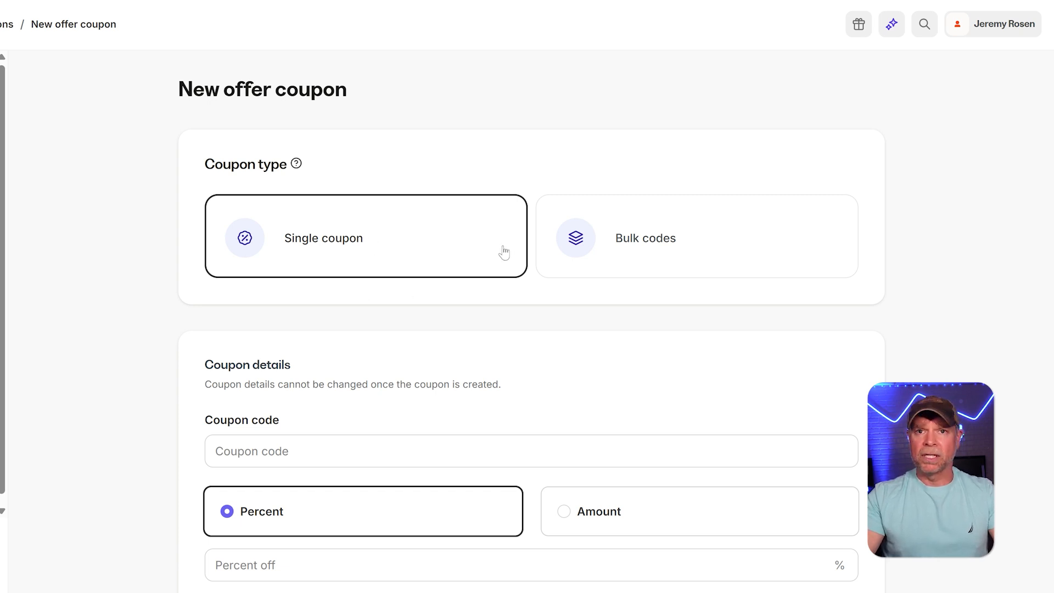
# Review the new single offer coupon's details and set its expiration date to 2025-05-24
pyautogui.scroll(-3, 504, 252)
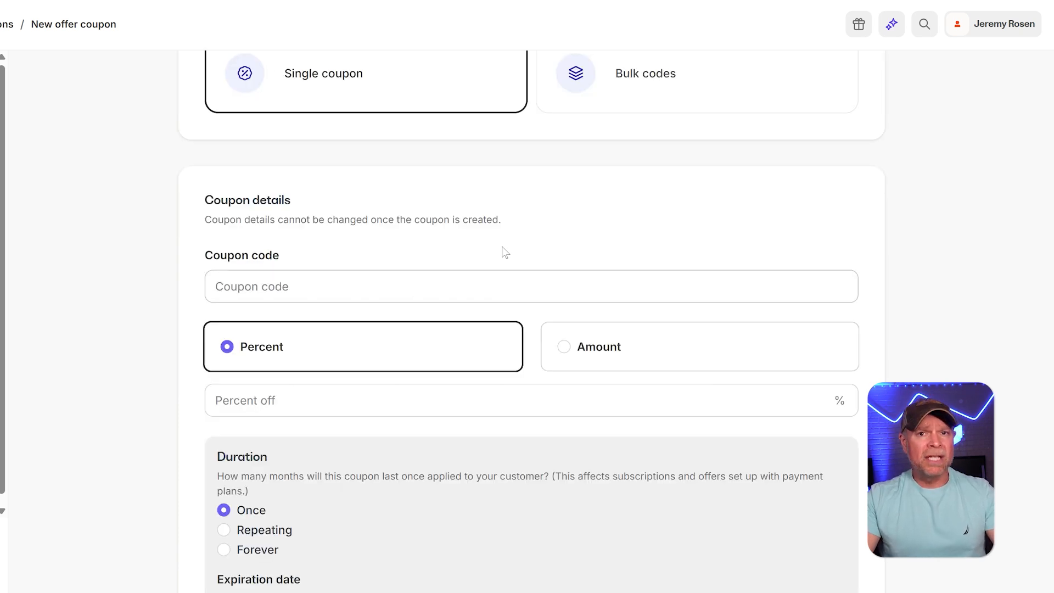
pyautogui.scroll(-3, 506, 253)
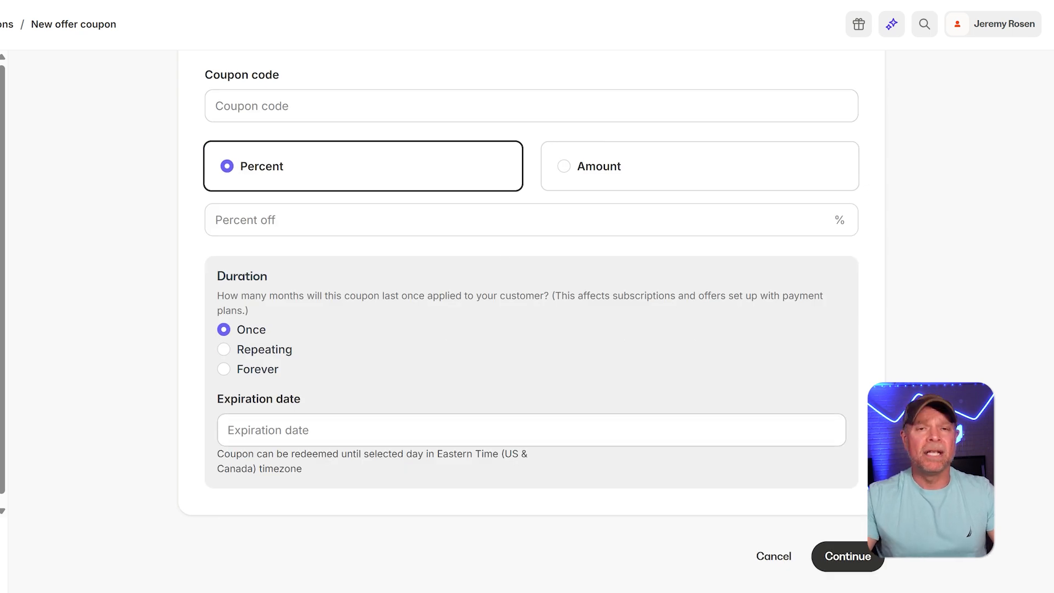
pyautogui.click(387, 430)
pyautogui.scroll(-3, 415, 449)
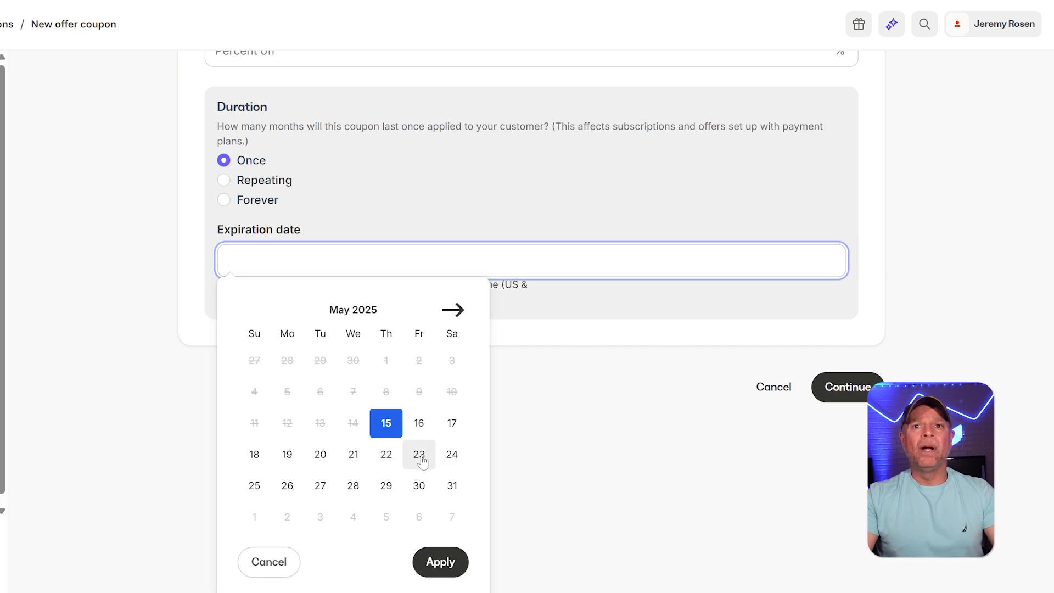
pyautogui.click(452, 455)
pyautogui.scroll(6, 531, 384)
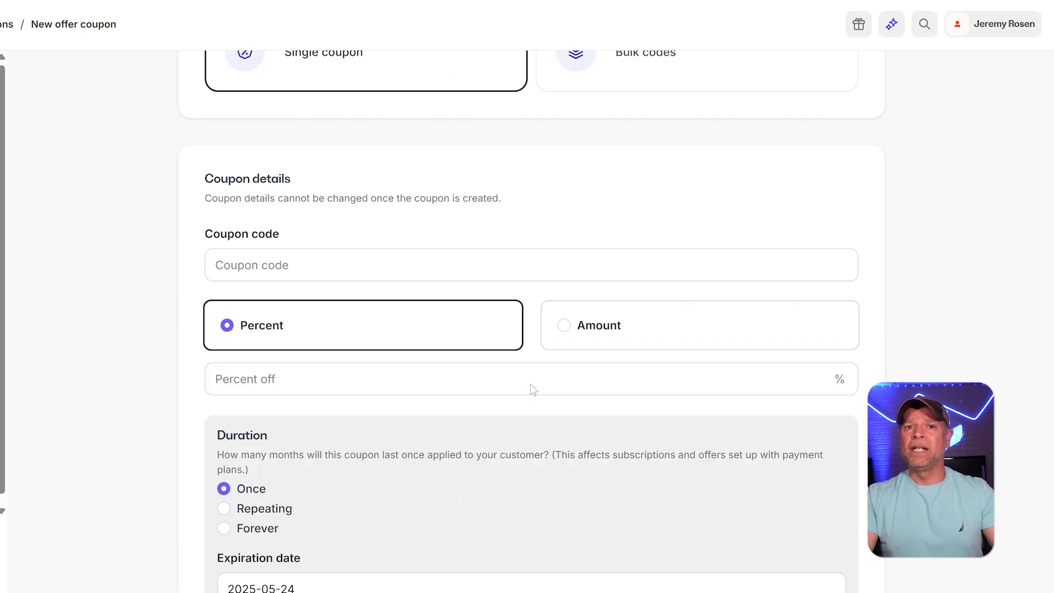